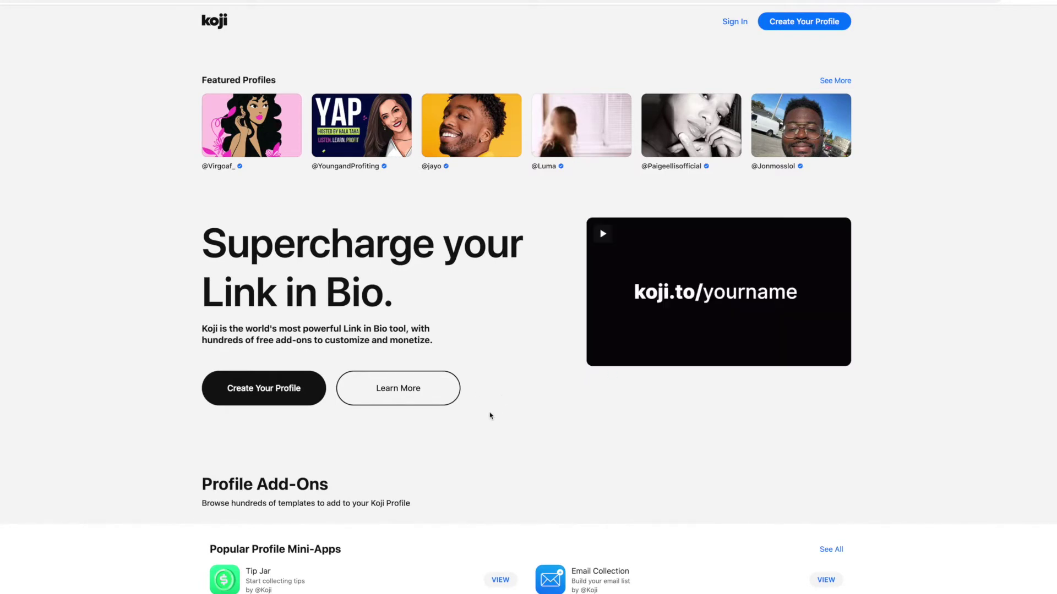
- Dismiss the promo video, scroll to Profile Add-Ons and view the Super Like template
{"action": "left_click", "coordinate": [691, 304]}
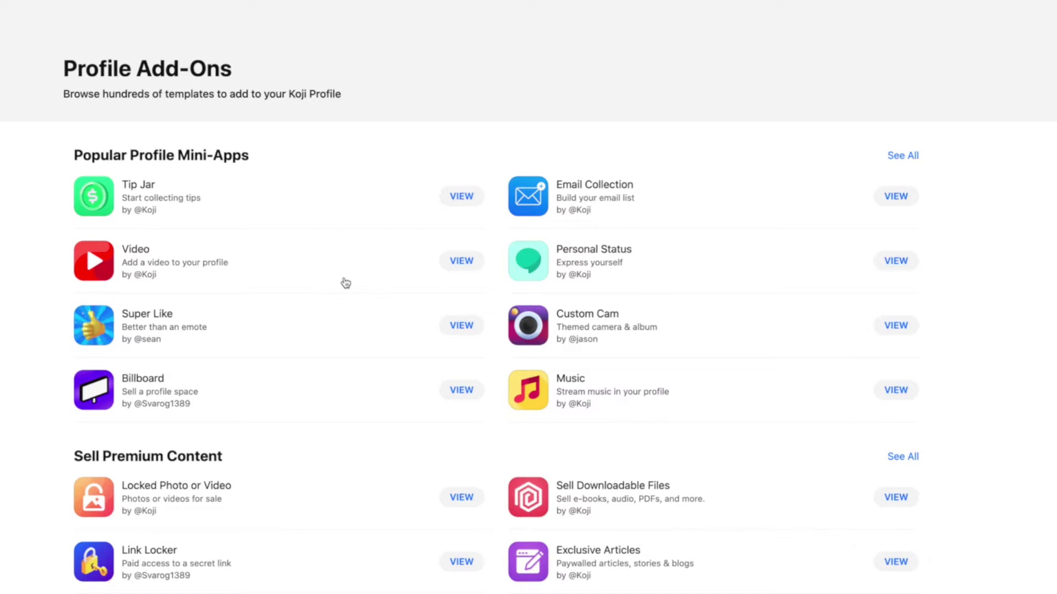
{"action": "scroll", "coordinate": [165, 341], "scroll_direction": "down", "scroll_amount": 1}
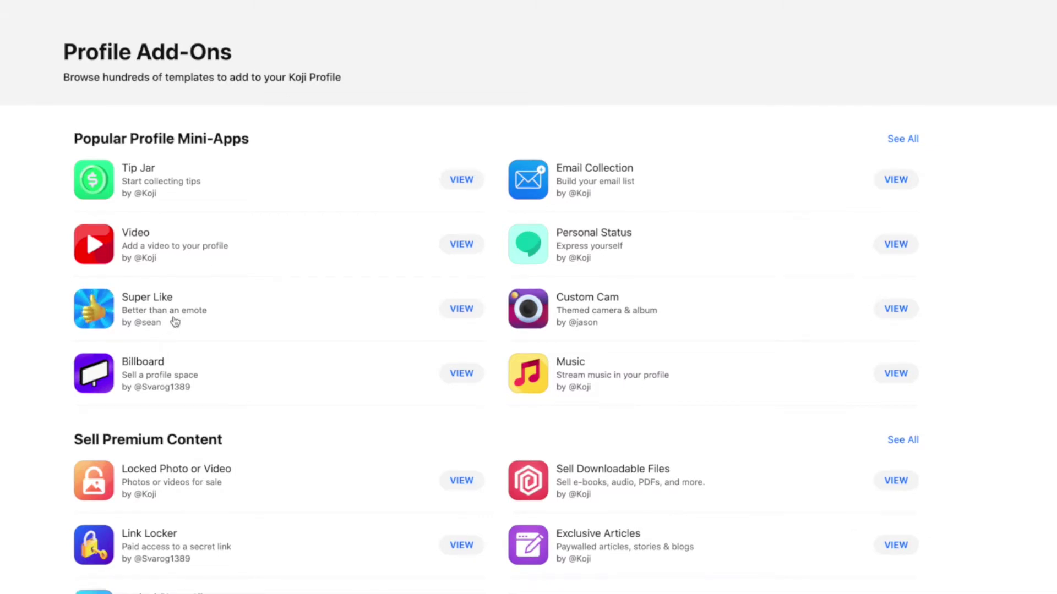
{"action": "left_click", "coordinate": [177, 322]}
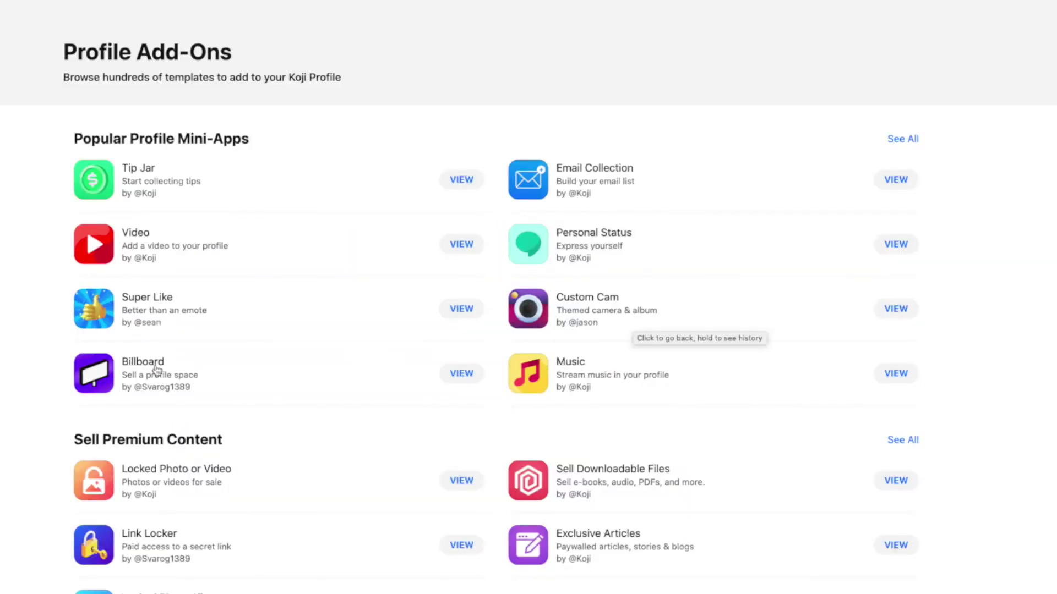
{"action": "left_click", "coordinate": [157, 369]}
{"action": "scroll", "coordinate": [3, 340], "scroll_direction": "down", "scroll_amount": 5}
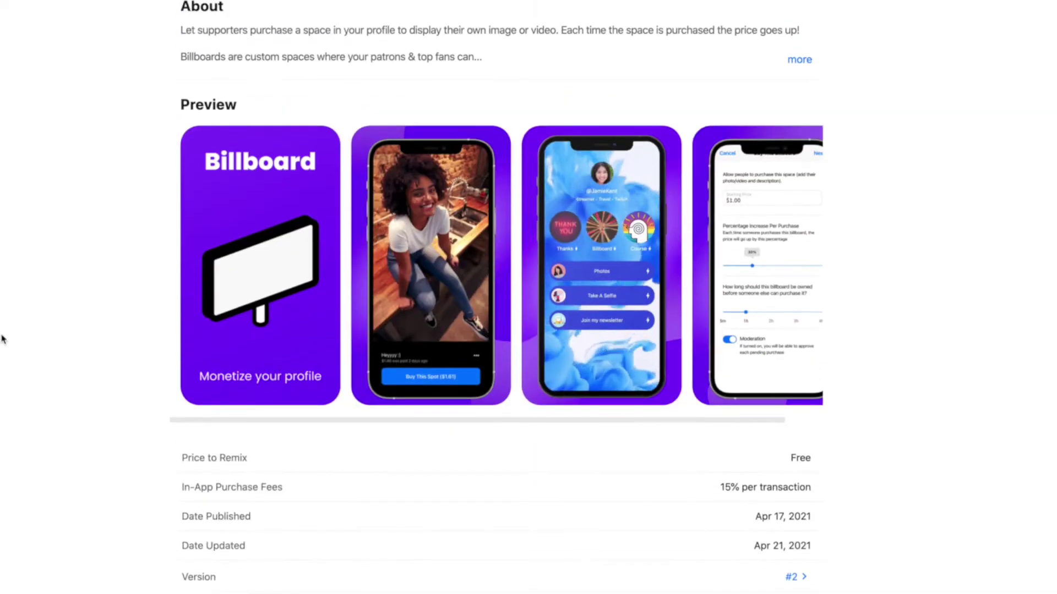
{"action": "scroll", "coordinate": [3, 339], "scroll_direction": "up", "scroll_amount": 1}
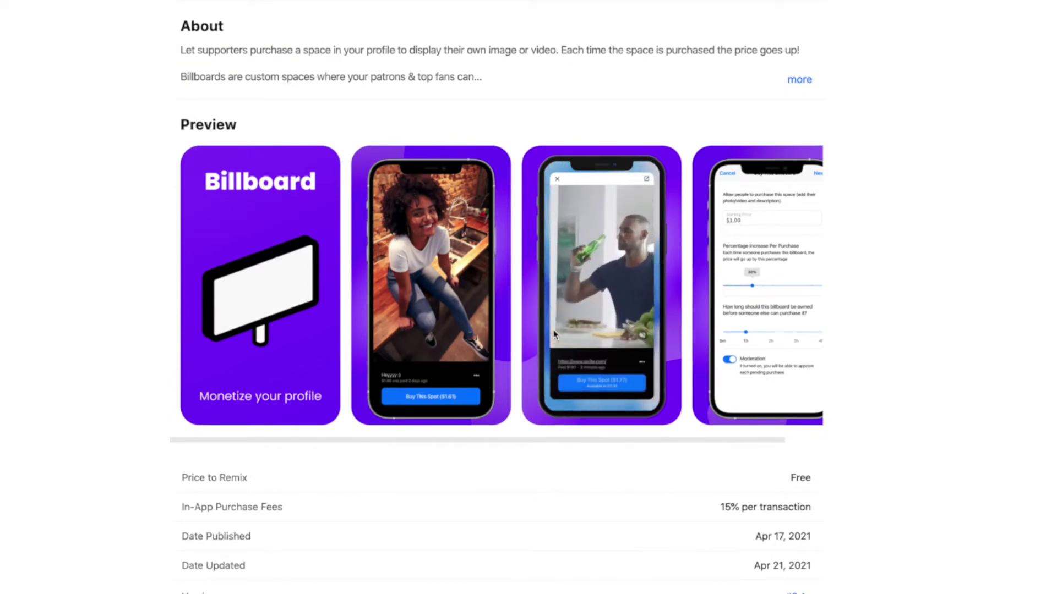
{"action": "scroll", "coordinate": [578, 395], "scroll_direction": "up", "scroll_amount": 2}
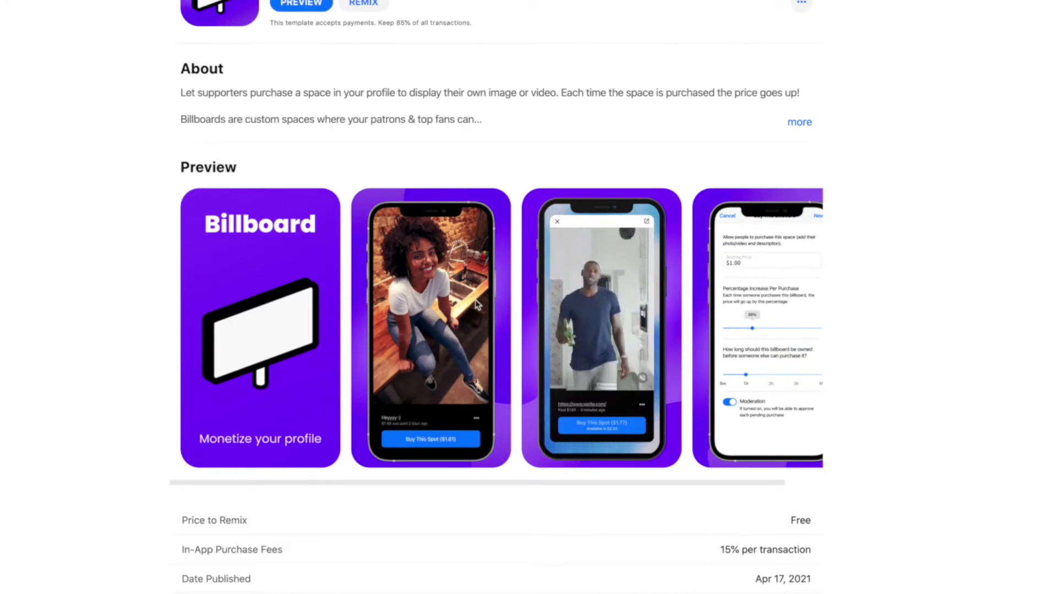
{"action": "left_click", "coordinate": [799, 121]}
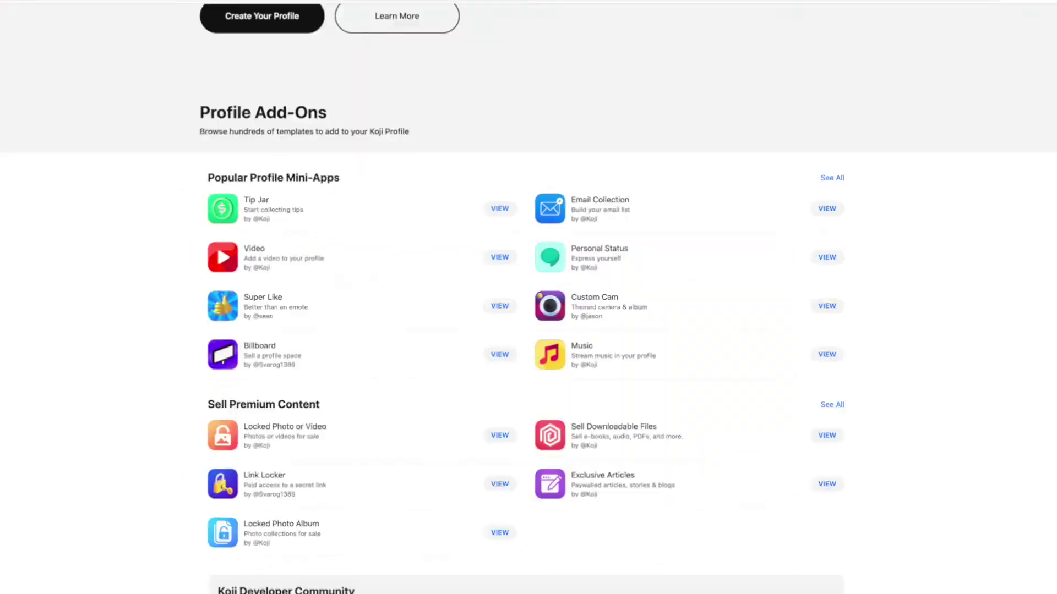
{"action": "scroll", "coordinate": [572, 352], "scroll_direction": "down", "scroll_amount": 3}
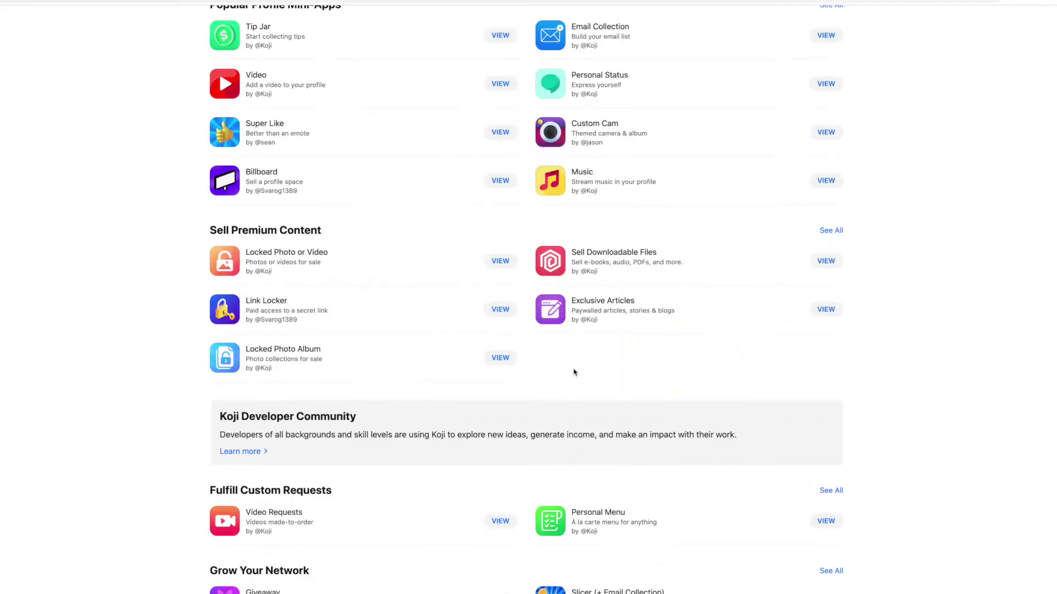
{"action": "scroll", "coordinate": [407, 446], "scroll_direction": "down", "scroll_amount": 5}
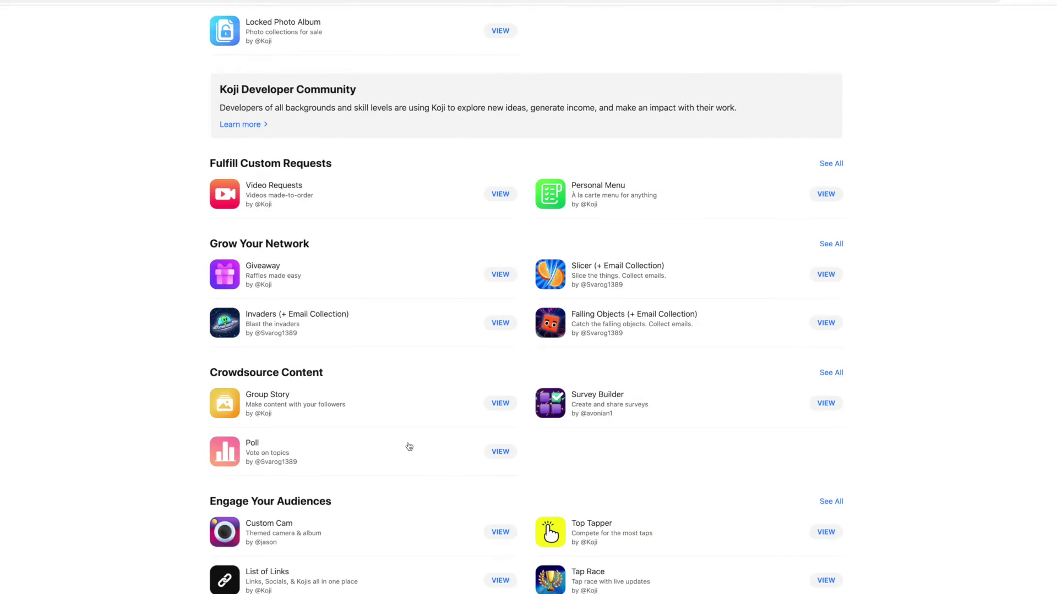
{"action": "scroll", "coordinate": [409, 446], "scroll_direction": "down", "scroll_amount": 3}
{"action": "scroll", "coordinate": [349, 313], "scroll_direction": "up", "scroll_amount": 5}
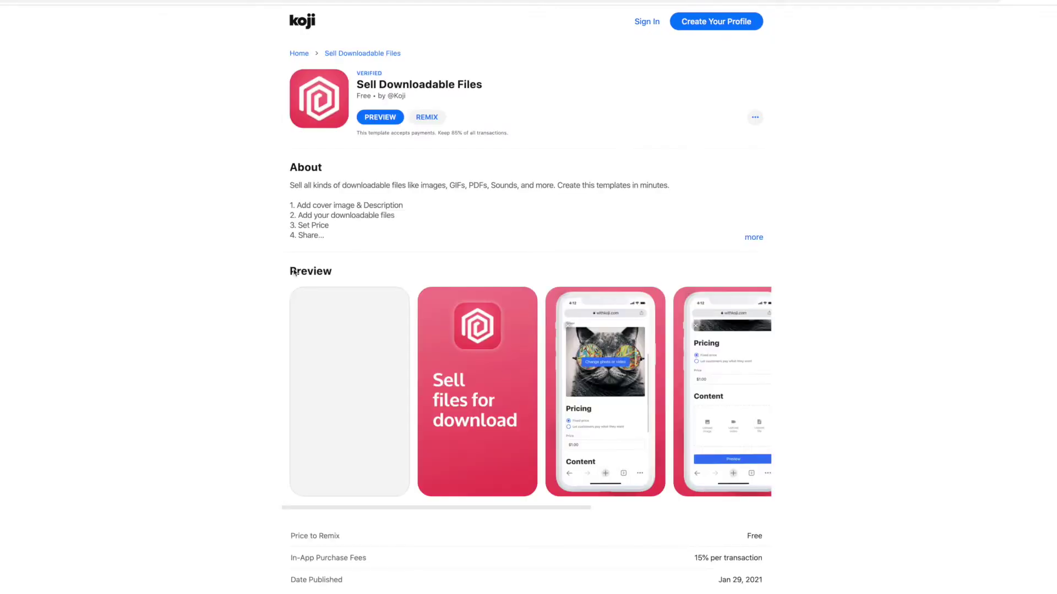
{"action": "scroll", "coordinate": [156, 375], "scroll_direction": "down", "scroll_amount": 4}
{"action": "scroll", "coordinate": [156, 375], "scroll_direction": "down", "scroll_amount": 3}
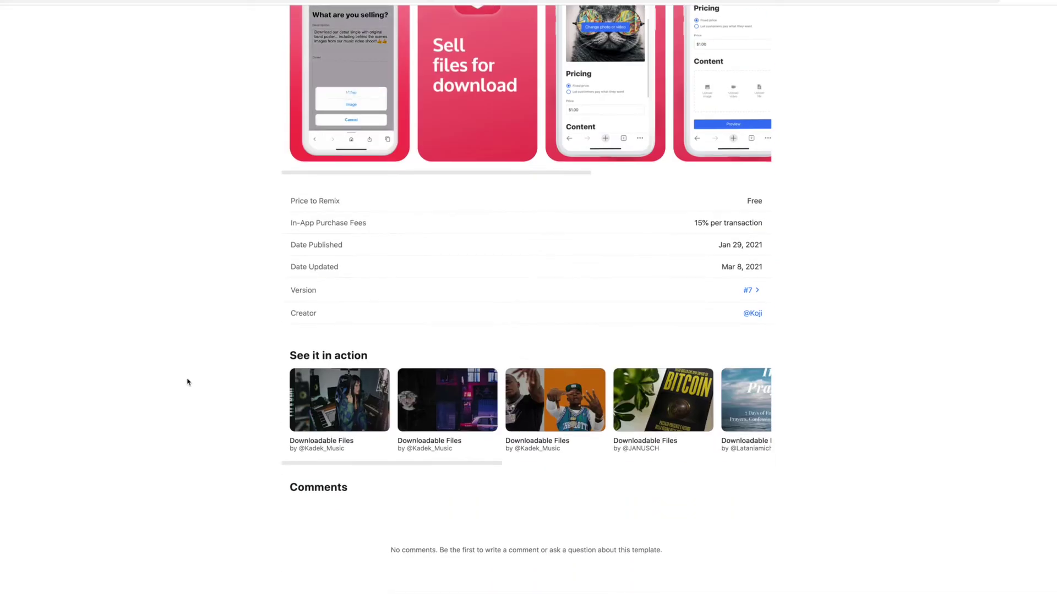
{"action": "scroll", "coordinate": [351, 327], "scroll_direction": "up", "scroll_amount": 8}
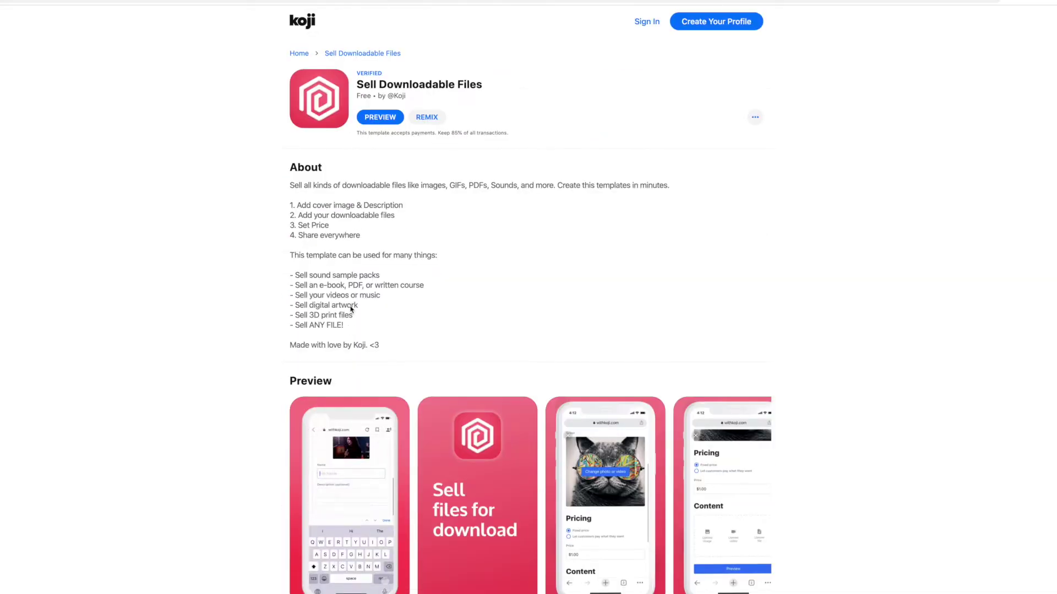
{"action": "key", "text": "alt+Left"}
{"action": "scroll", "coordinate": [457, 391], "scroll_direction": "down", "scroll_amount": 5}
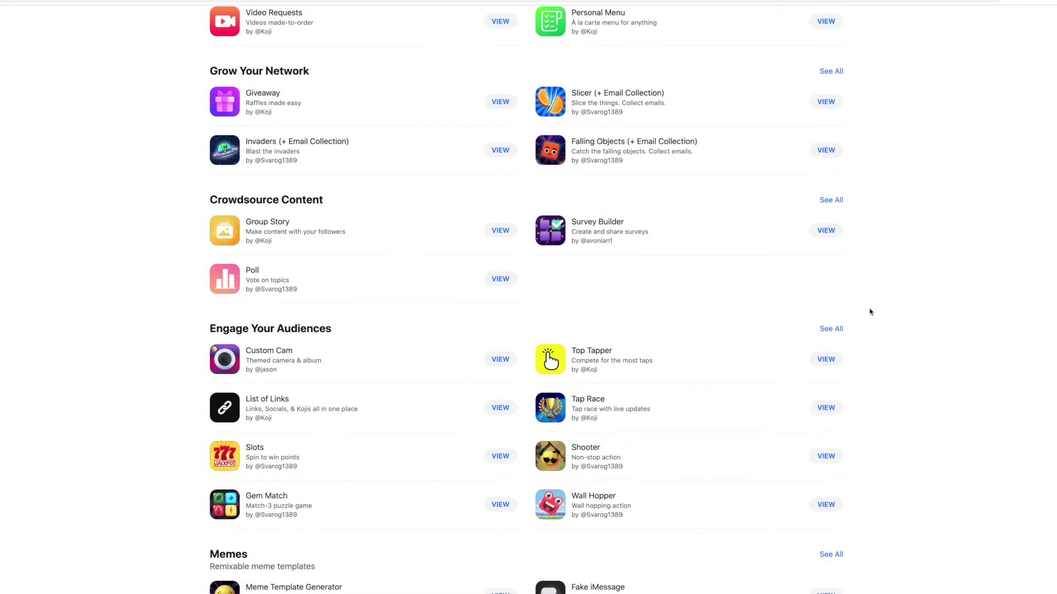
{"action": "scroll", "coordinate": [903, 342], "scroll_direction": "down", "scroll_amount": 5}
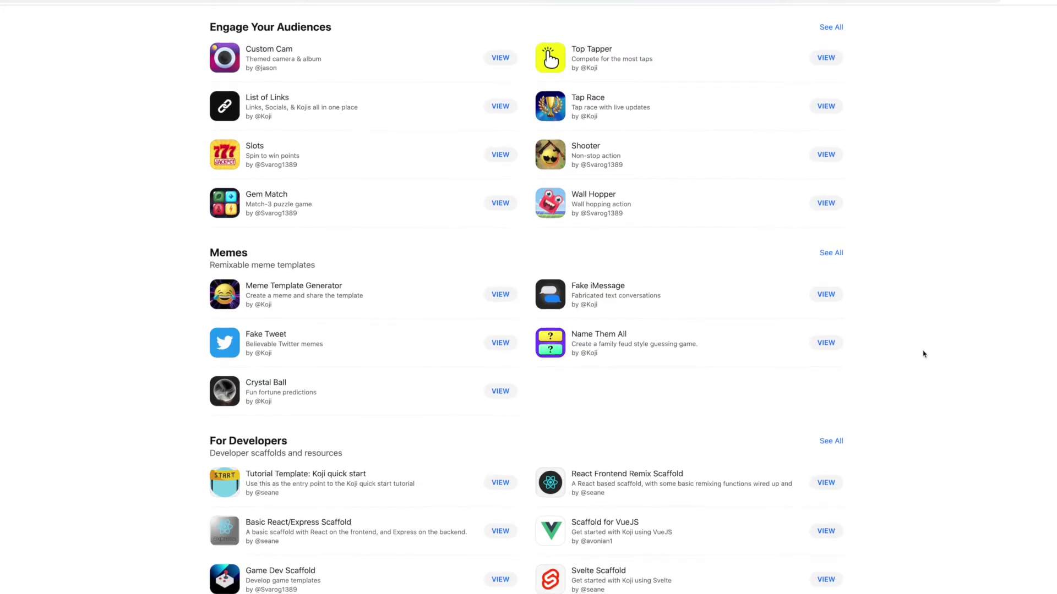
{"action": "scroll", "coordinate": [922, 354], "scroll_direction": "down", "scroll_amount": 5}
{"action": "scroll", "coordinate": [923, 343], "scroll_direction": "down", "scroll_amount": 4}
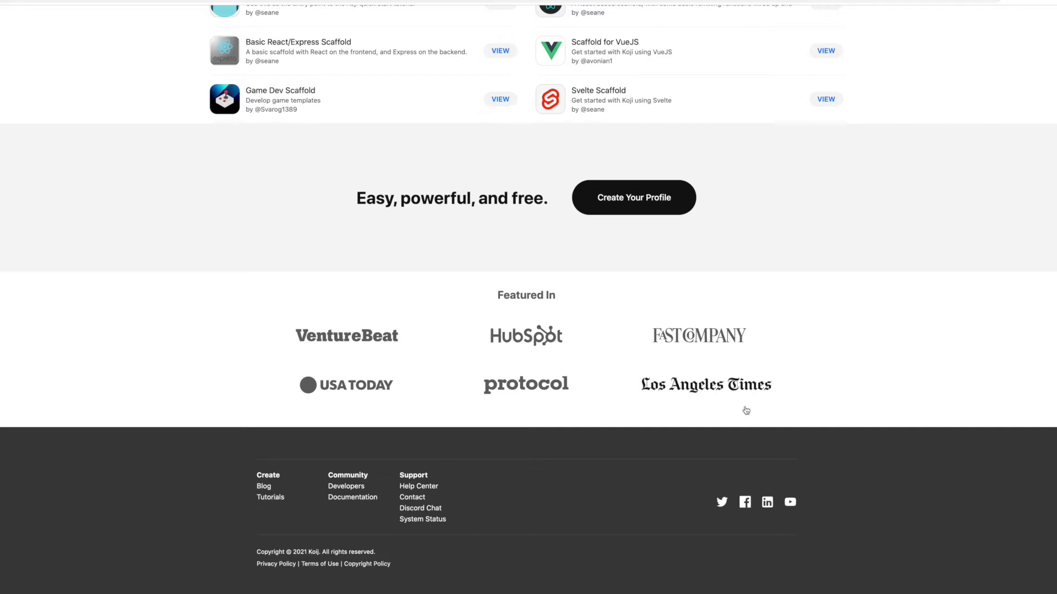
{"action": "scroll", "coordinate": [582, 389], "scroll_direction": "up", "scroll_amount": 20}
{"action": "scroll", "coordinate": [540, 401], "scroll_direction": "down", "scroll_amount": 5}
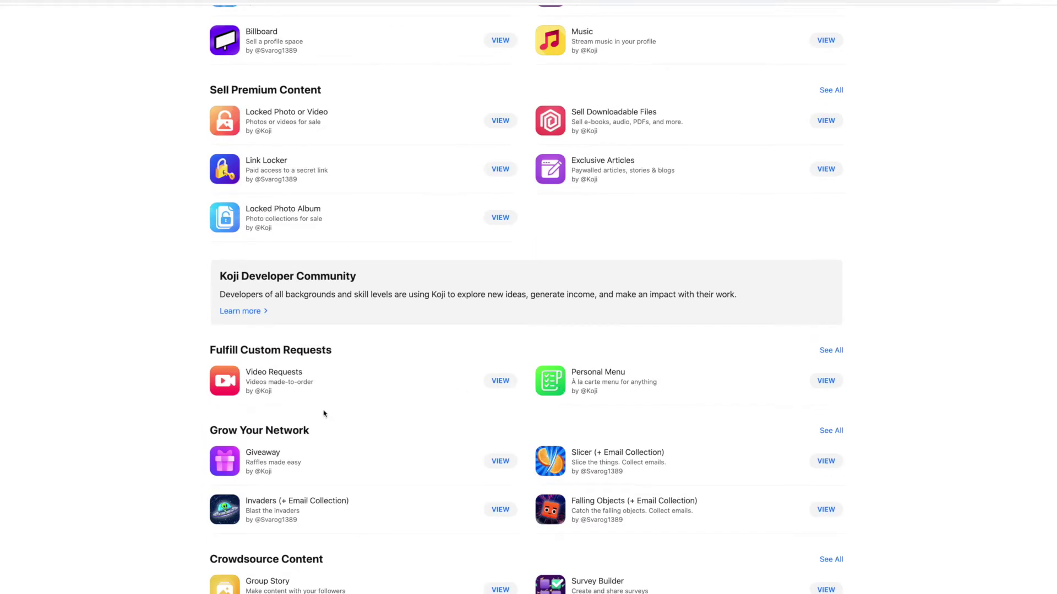
{"action": "scroll", "coordinate": [321, 418], "scroll_direction": "up", "scroll_amount": 15}
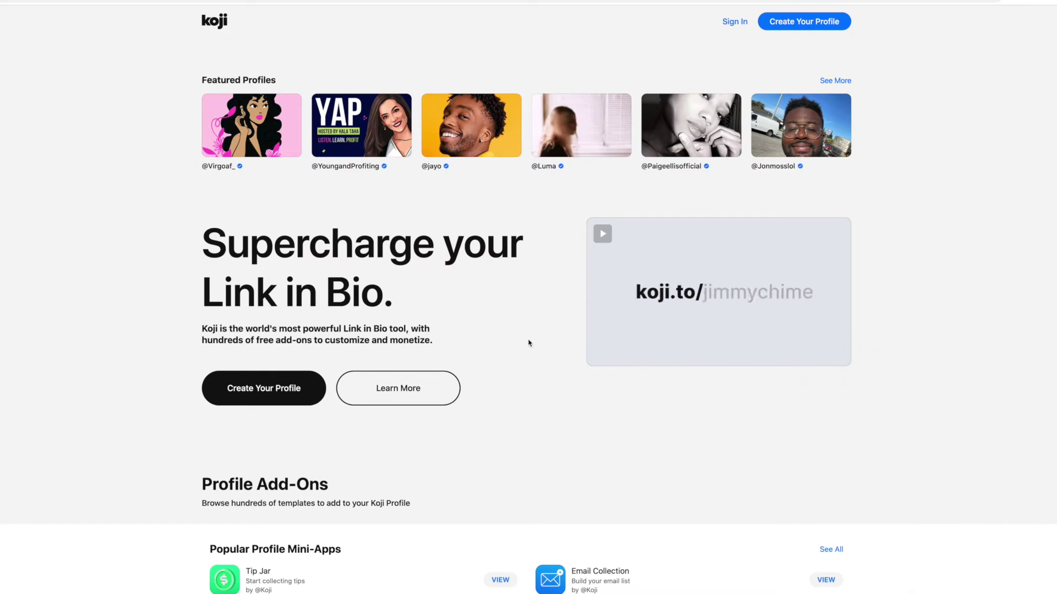
- On a sample profile's Tip Jar, choose the top-right GIF, raise the tip to $125, then close it
{"action": "scroll", "coordinate": [925, 369], "scroll_direction": "down", "scroll_amount": 6}
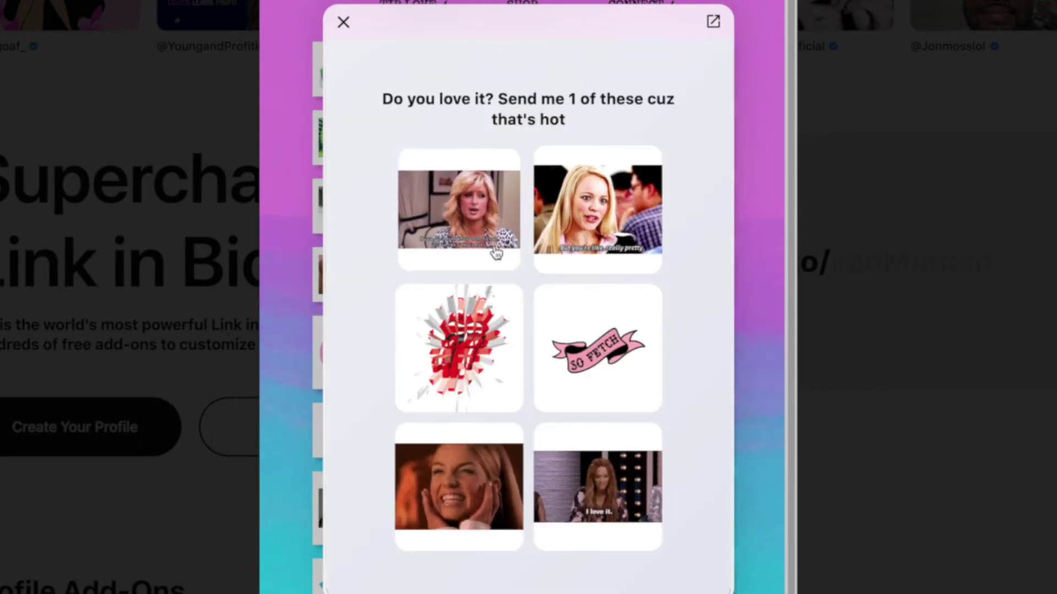
{"action": "left_click", "coordinate": [599, 208]}
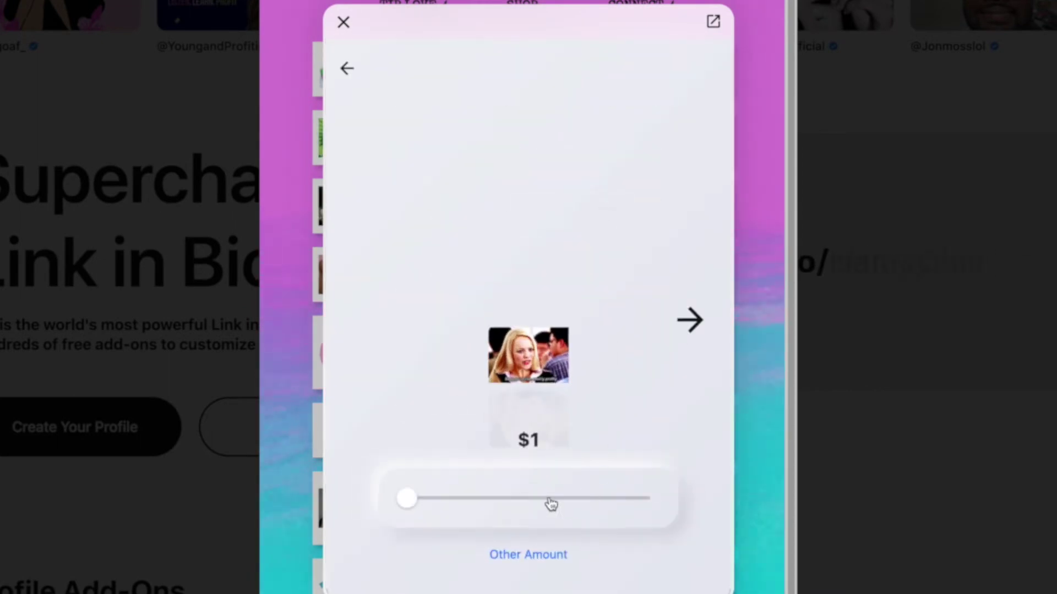
{"action": "left_click_drag", "start_coordinate": [413, 513], "coordinate": [582, 502]}
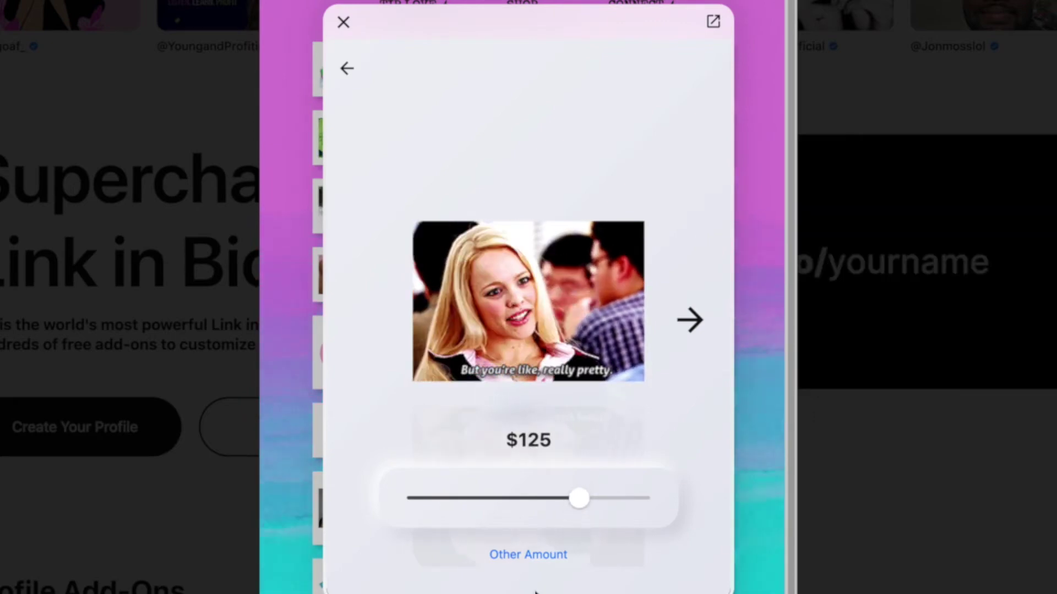
{"action": "left_click", "coordinate": [345, 24]}
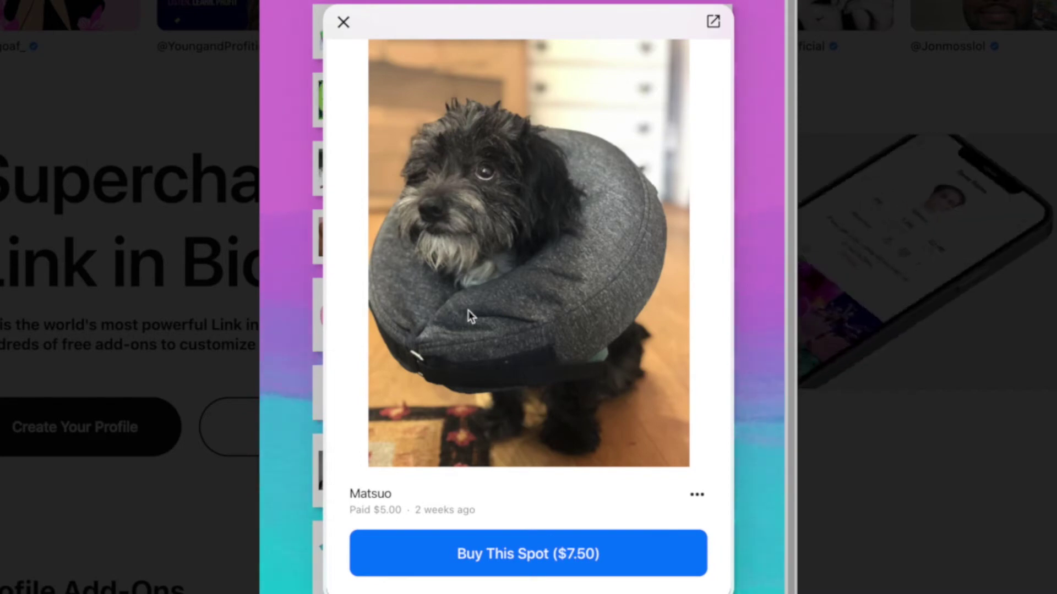
- Close the dog profile, go back to the YAP profile and open its Get Notes email signup
{"action": "left_click", "coordinate": [343, 22]}
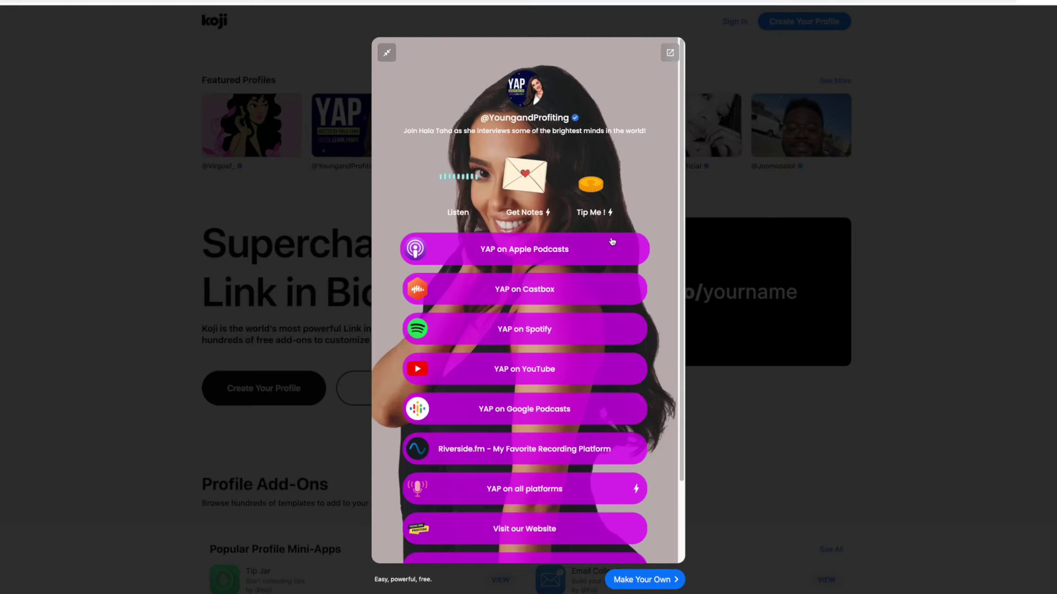
{"action": "scroll", "coordinate": [624, 254], "scroll_direction": "down", "scroll_amount": 2}
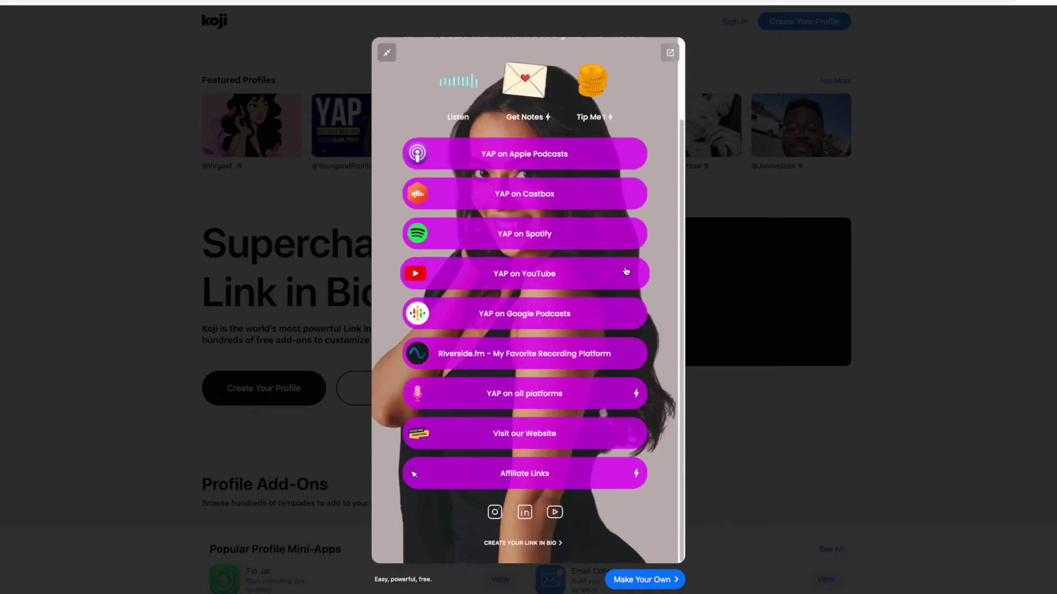
{"action": "scroll", "coordinate": [602, 220], "scroll_direction": "up", "scroll_amount": 2}
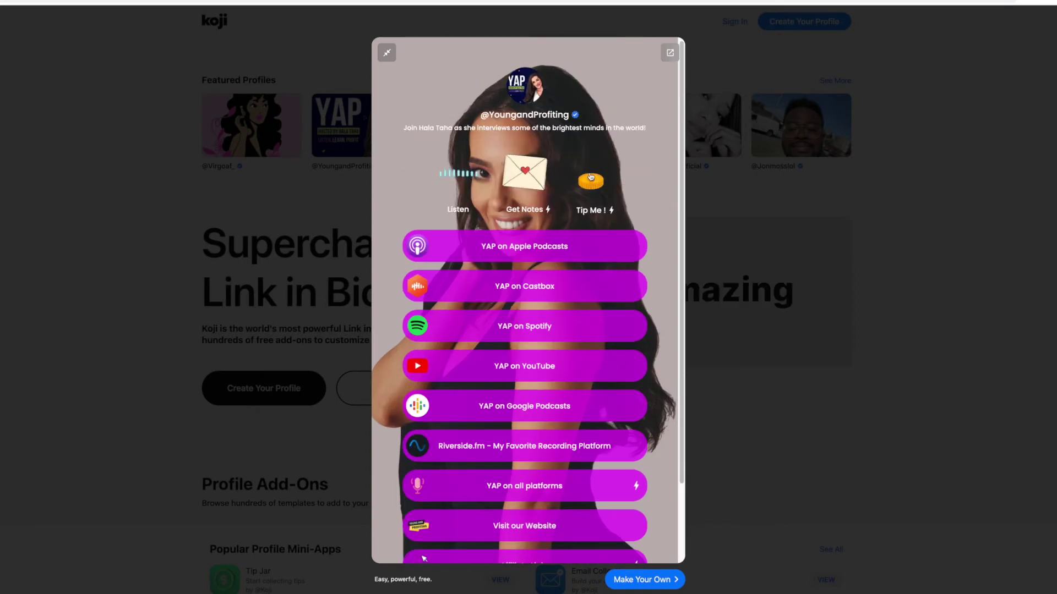
{"action": "left_click", "coordinate": [519, 185]}
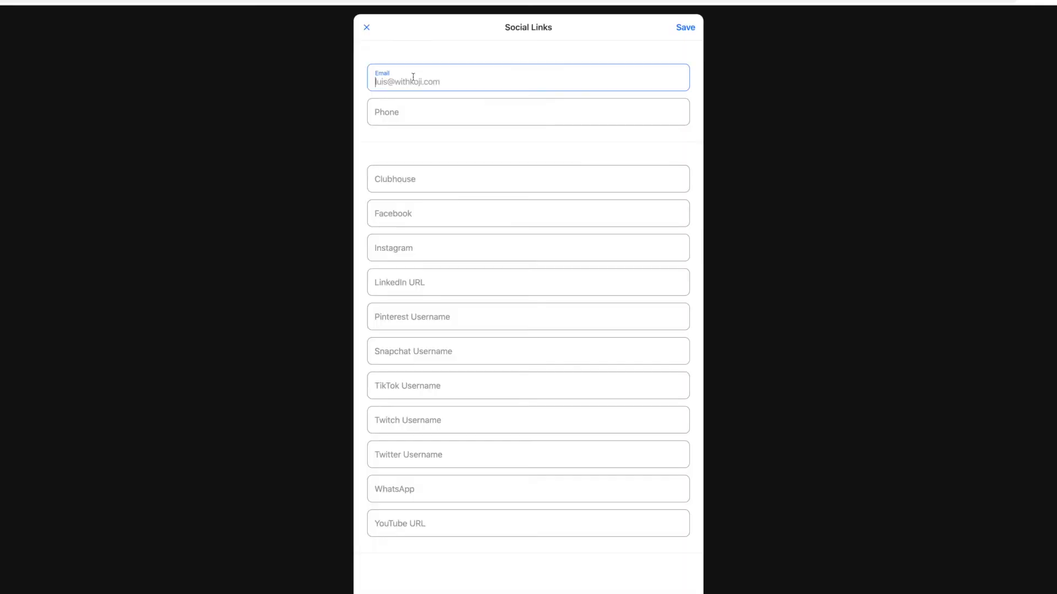
- Leave the Social Links email and phone fields empty and close the panel
{"action": "left_click", "coordinate": [414, 110]}
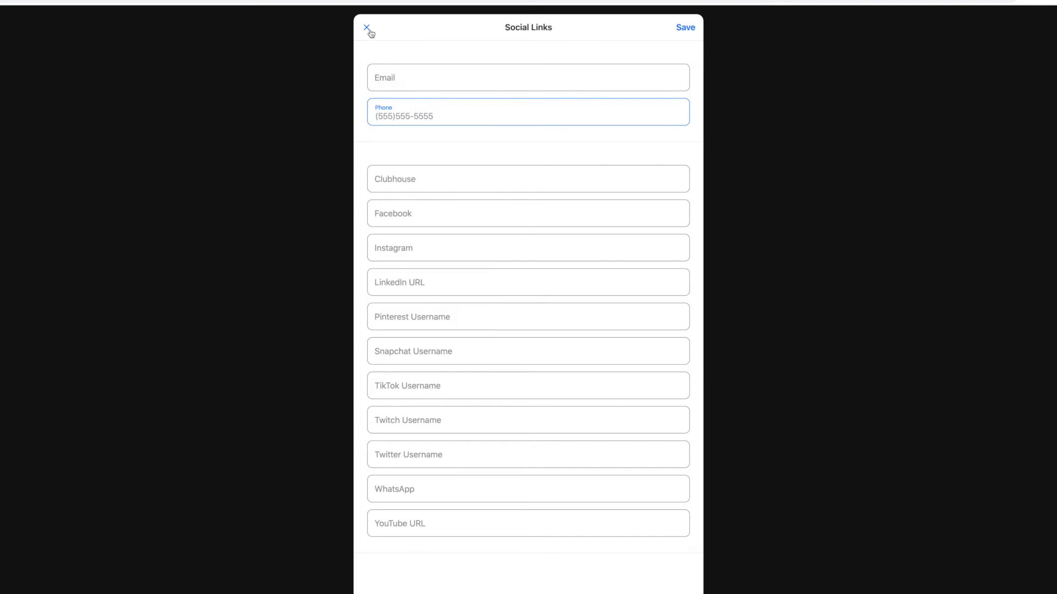
{"action": "left_click", "coordinate": [367, 29]}
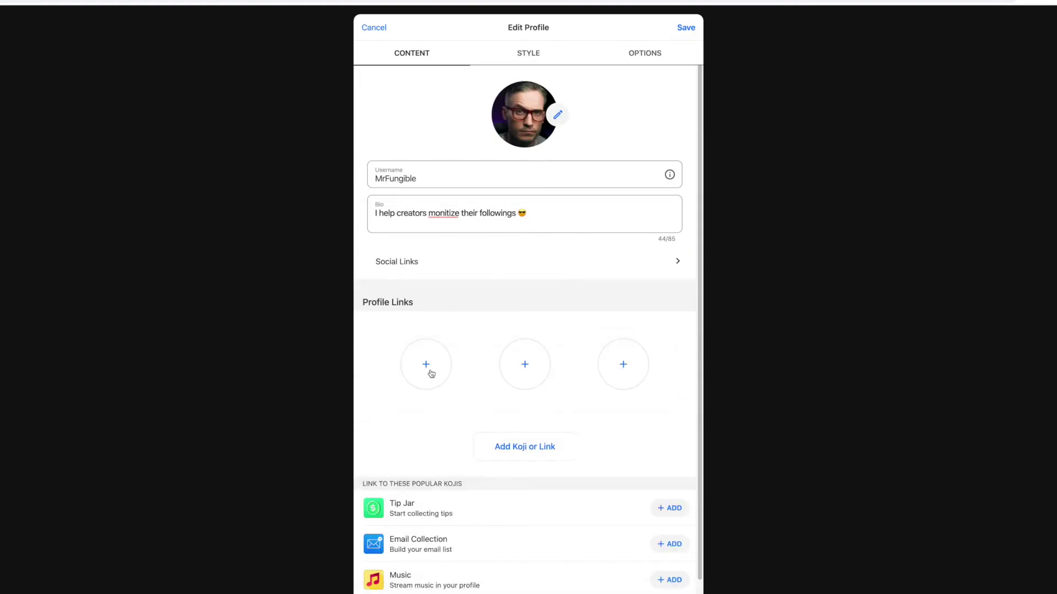
- Add a Tip Jar profile link titled Support my content with a cover image, and save it
{"action": "scroll", "coordinate": [431, 374], "scroll_direction": "down", "scroll_amount": 1}
{"action": "left_click", "coordinate": [427, 336]}
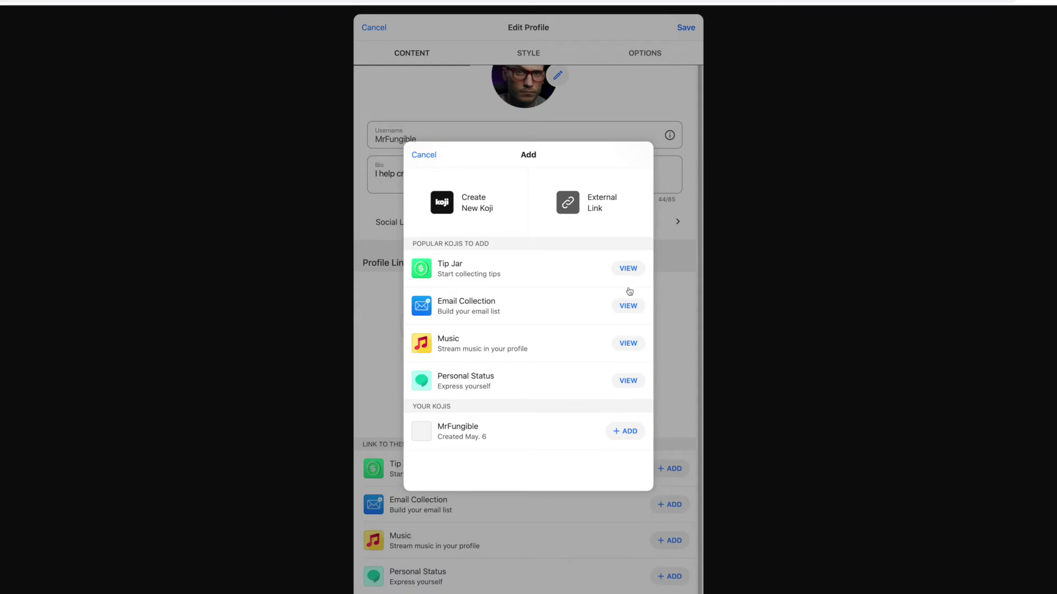
{"action": "left_click", "coordinate": [629, 274]}
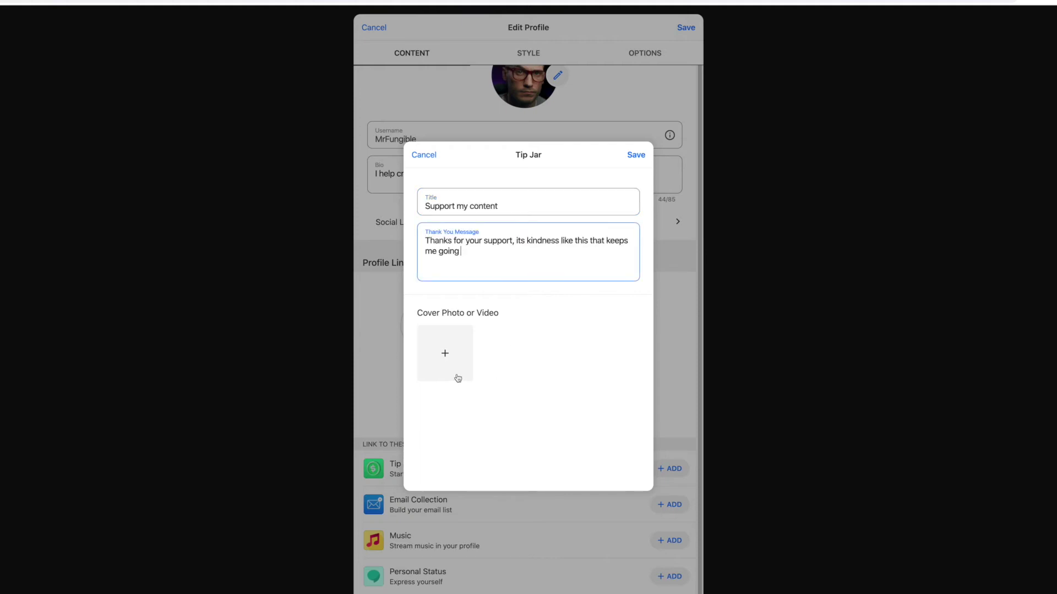
{"action": "left_click", "coordinate": [457, 372]}
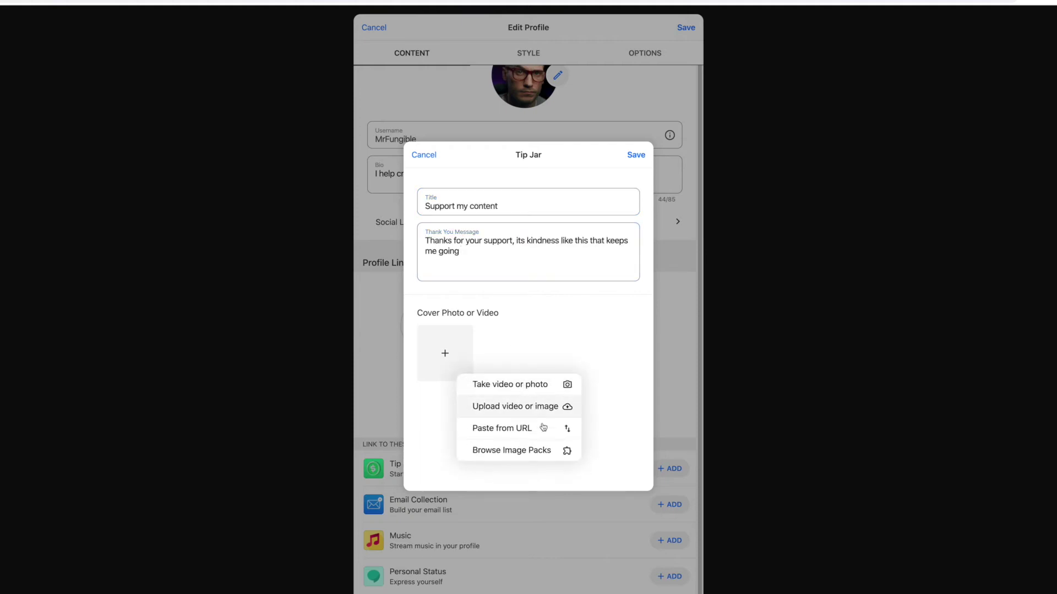
{"action": "left_click", "coordinate": [541, 427]}
{"action": "key", "text": "Escape"}
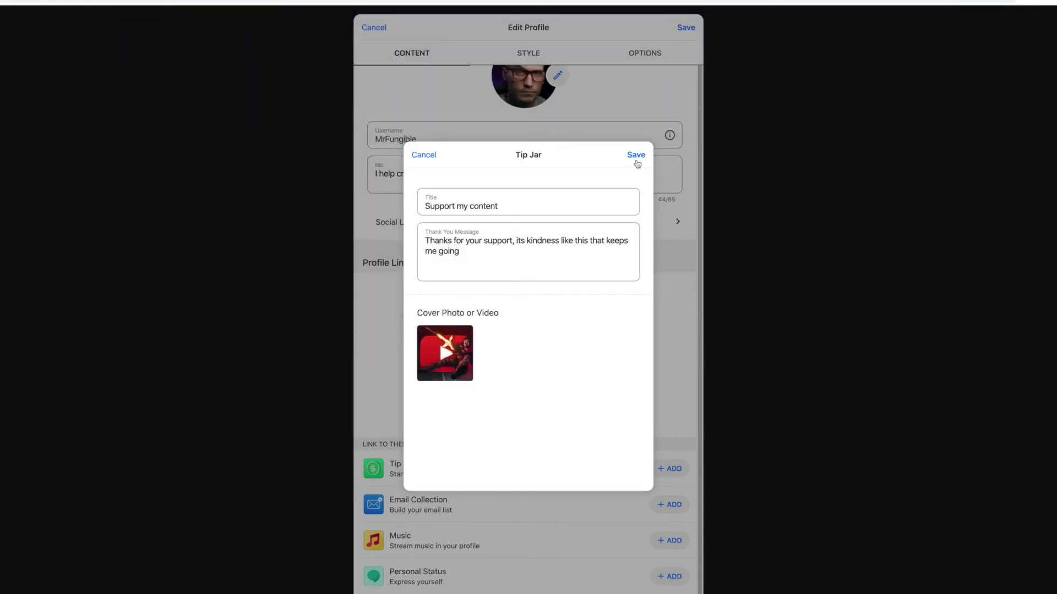
{"action": "left_click", "coordinate": [635, 156]}
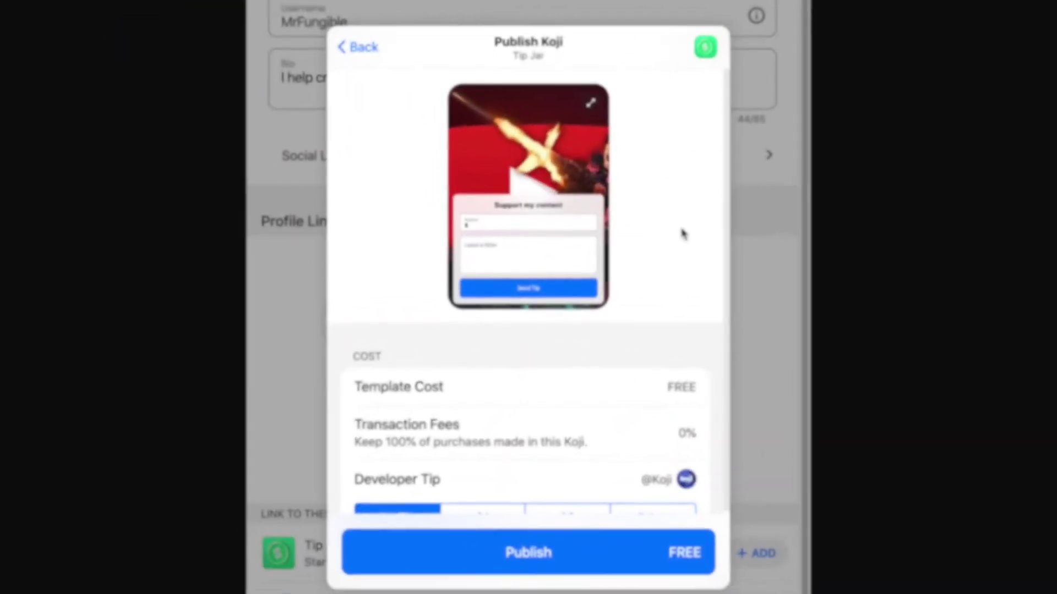
- On the publish screen, try a $1 developer tip, then back out of the payment options
{"action": "left_click", "coordinate": [628, 171]}
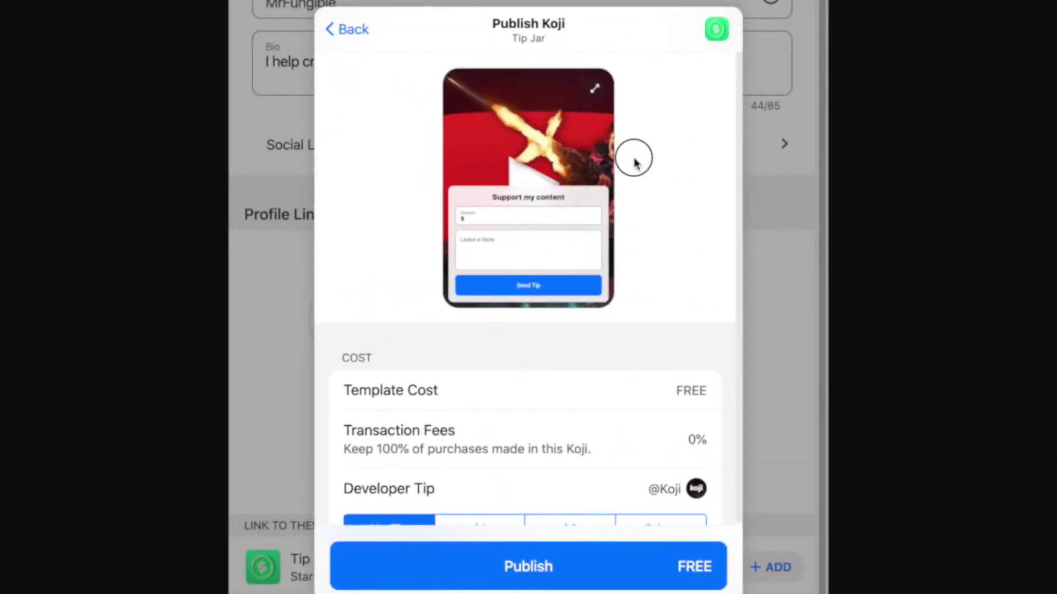
{"action": "scroll", "coordinate": [669, 308], "scroll_direction": "down", "scroll_amount": 5}
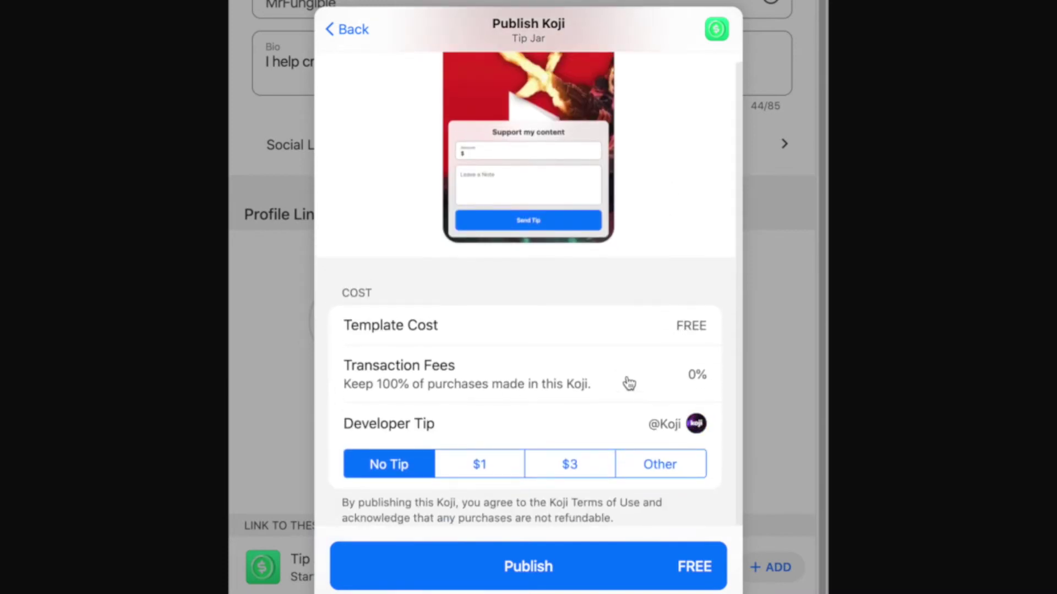
{"action": "left_click_drag", "start_coordinate": [518, 431], "coordinate": [516, 403]}
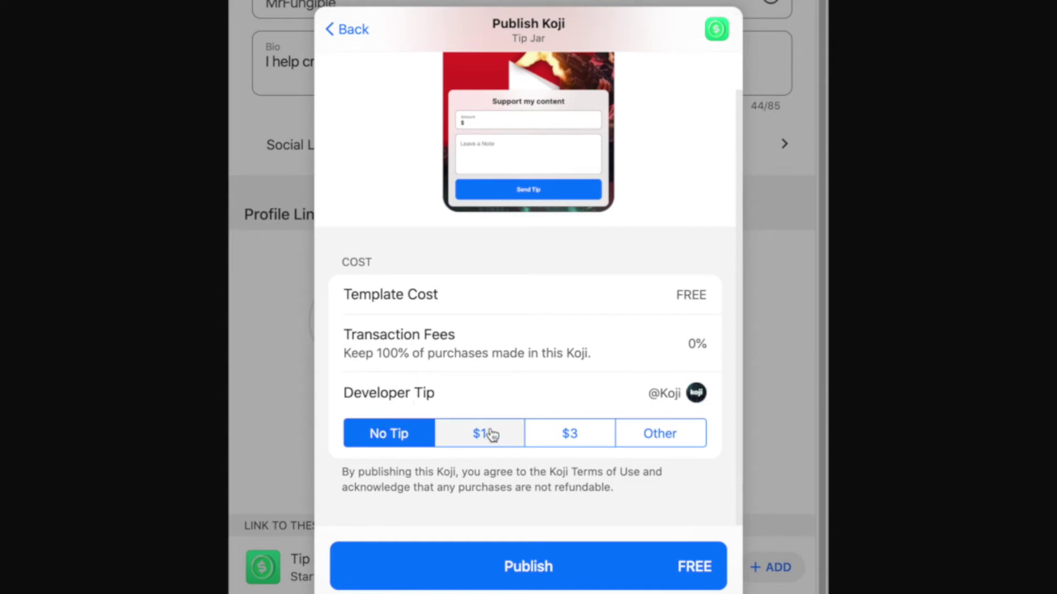
{"action": "left_click", "coordinate": [455, 444]}
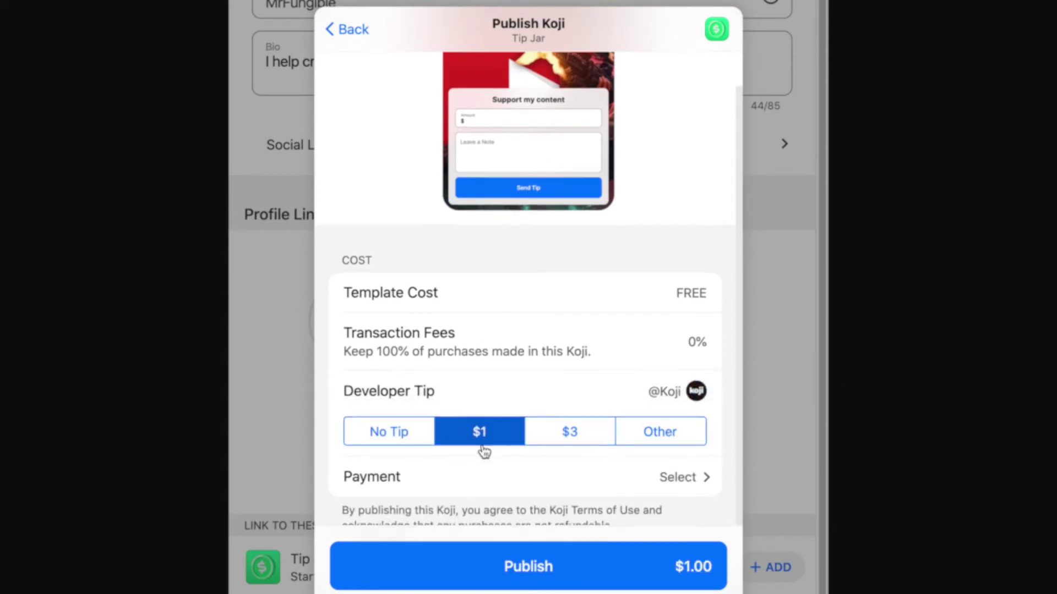
{"action": "left_click", "coordinate": [696, 445]}
{"action": "left_click", "coordinate": [341, 30]}
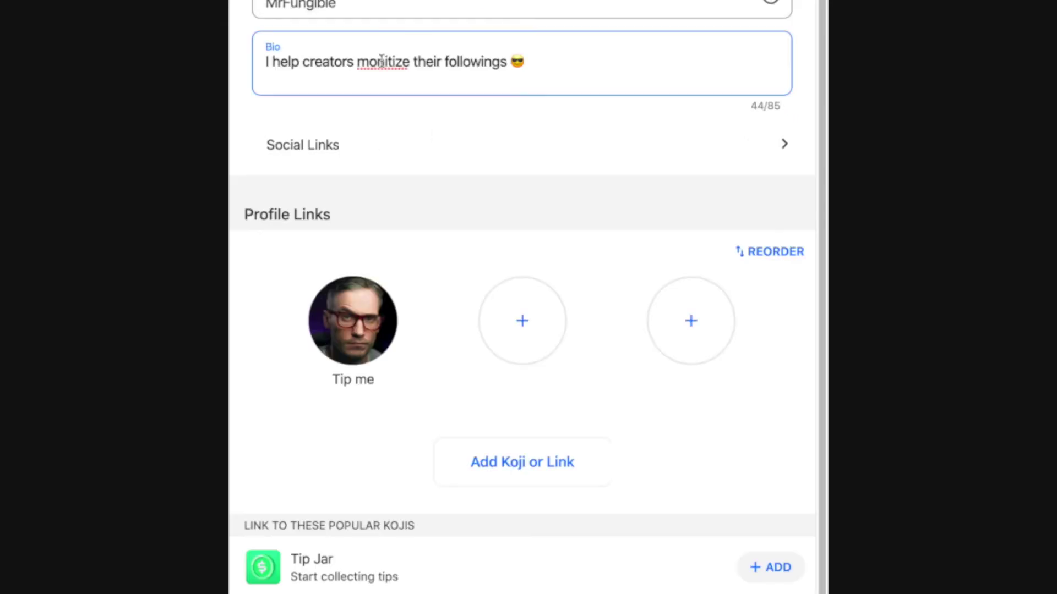
- Fix 'monitize' to 'monetize' in the bio
{"action": "key", "text": "BackSpace"}
{"action": "type", "text": "e"}
{"action": "left_click", "coordinate": [445, 552]}
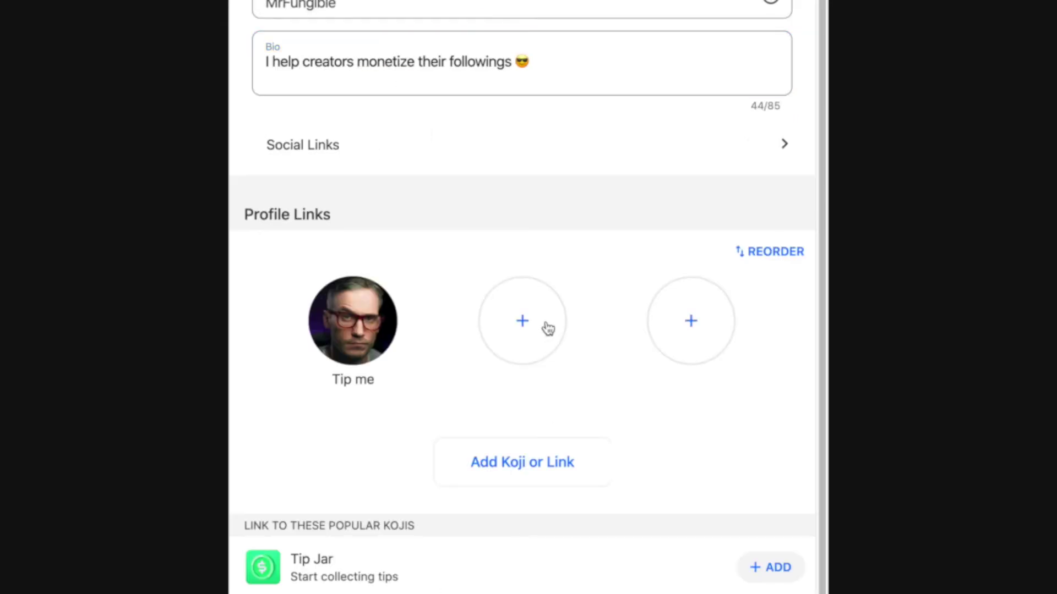
- Look at the Personal Status add-on from the new profile link menu
{"action": "left_click", "coordinate": [548, 328]}
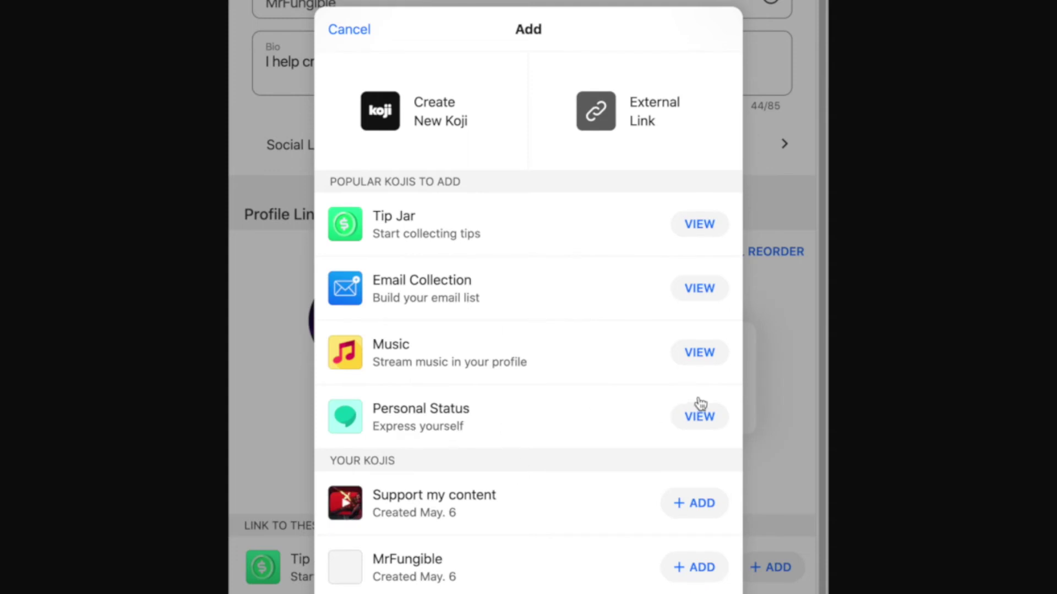
{"action": "left_click", "coordinate": [713, 418]}
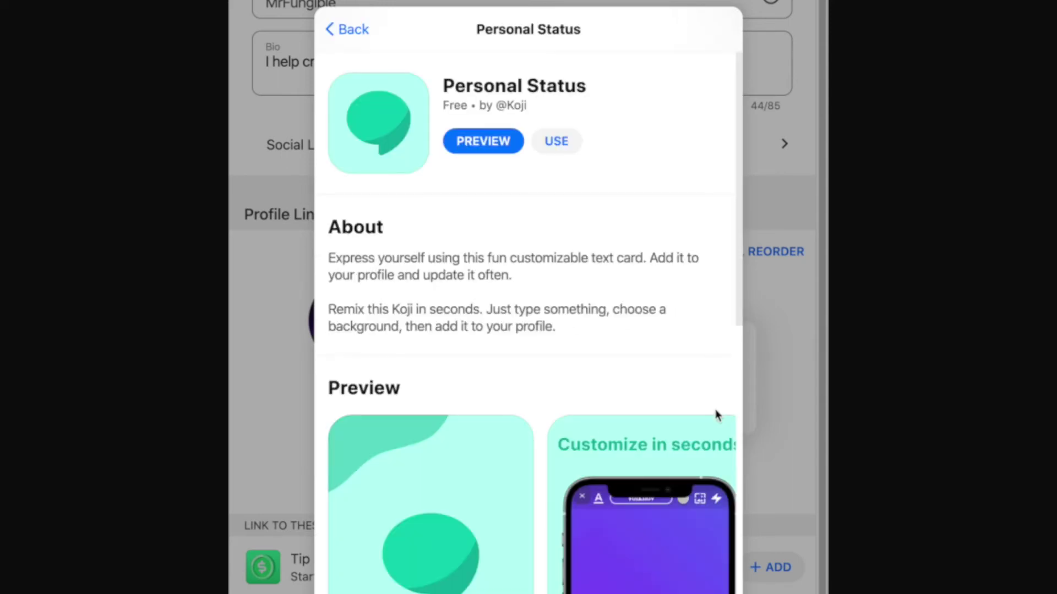
{"action": "scroll", "coordinate": [572, 410], "scroll_direction": "down", "scroll_amount": 5}
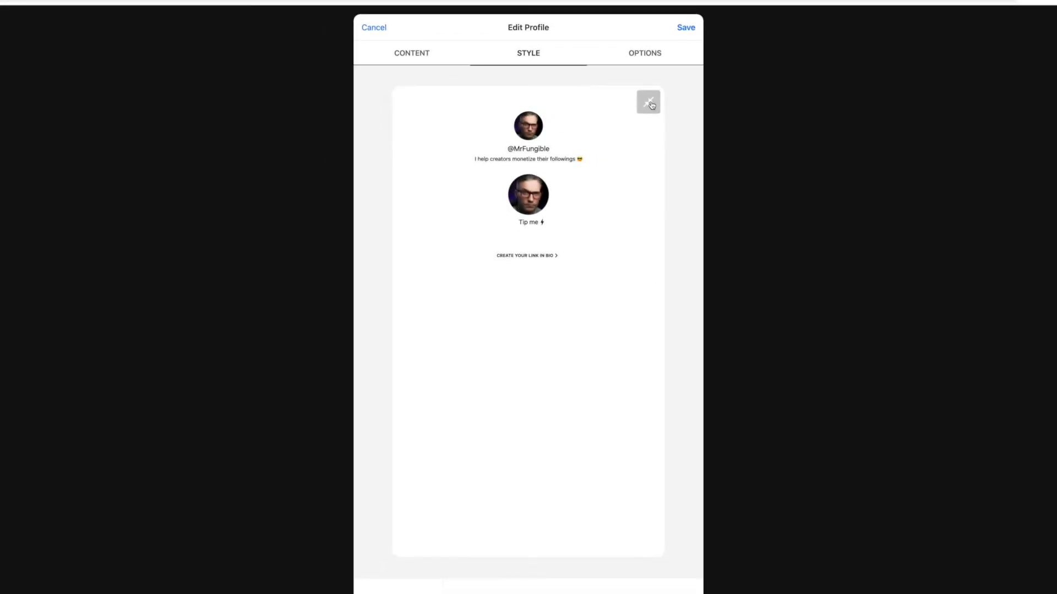
- Try several profile themes and settle on the dark GHOST theme
{"action": "left_click", "coordinate": [649, 103]}
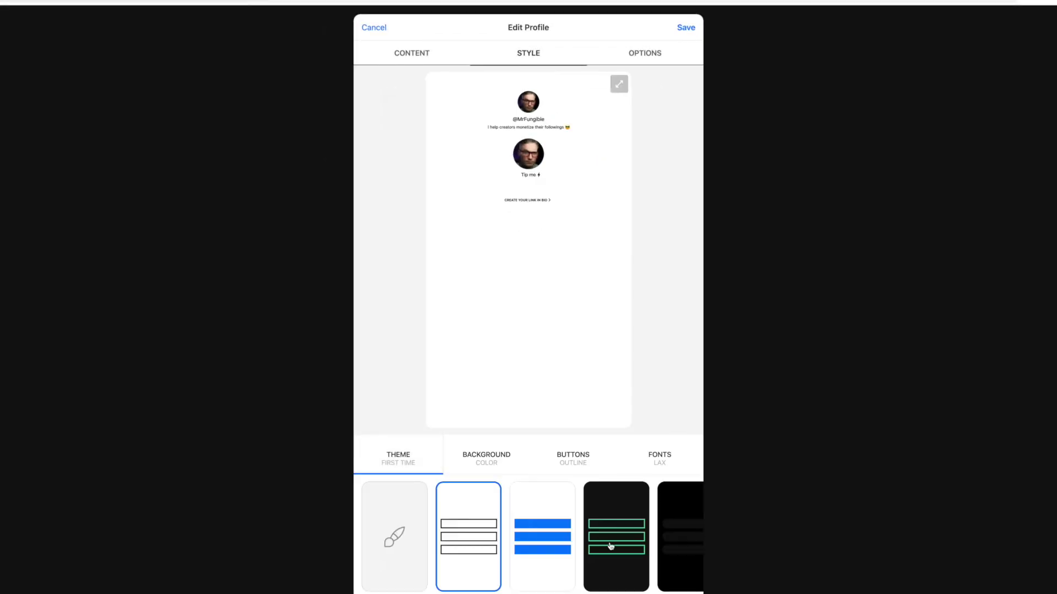
{"action": "left_click", "coordinate": [623, 551]}
{"action": "left_click", "coordinate": [661, 552]}
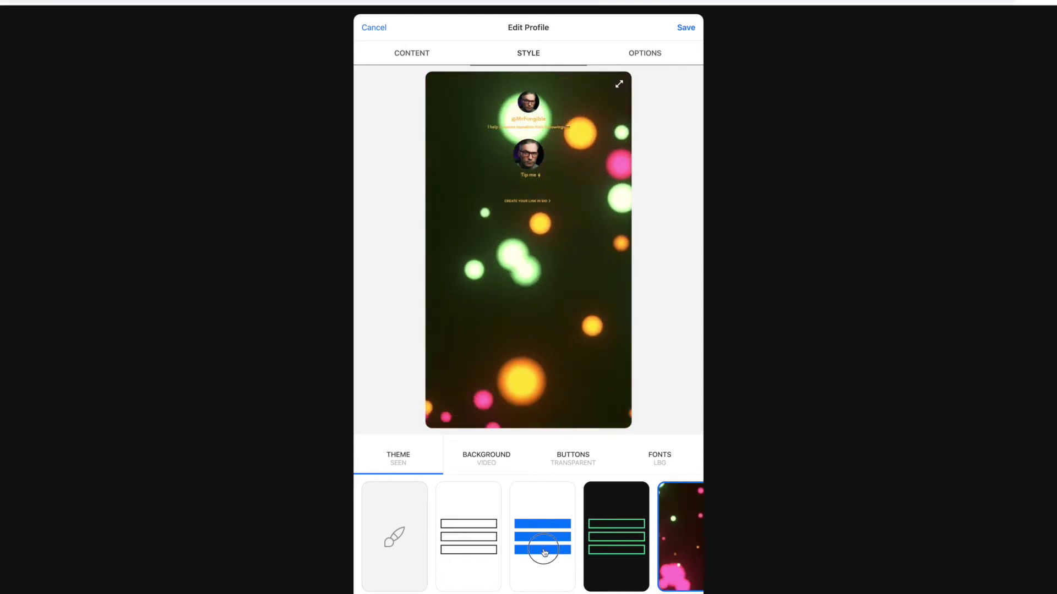
{"action": "left_click_drag", "start_coordinate": [674, 548], "coordinate": [355, 547]}
{"action": "mouse_move", "coordinate": [660, 548]}
{"action": "left_mouse_down"}
{"action": "mouse_move", "coordinate": [385, 548]}
{"action": "mouse_move", "coordinate": [661, 547]}
{"action": "left_mouse_up"}
{"action": "left_click", "coordinate": [578, 572]}
{"action": "left_click", "coordinate": [542, 577]}
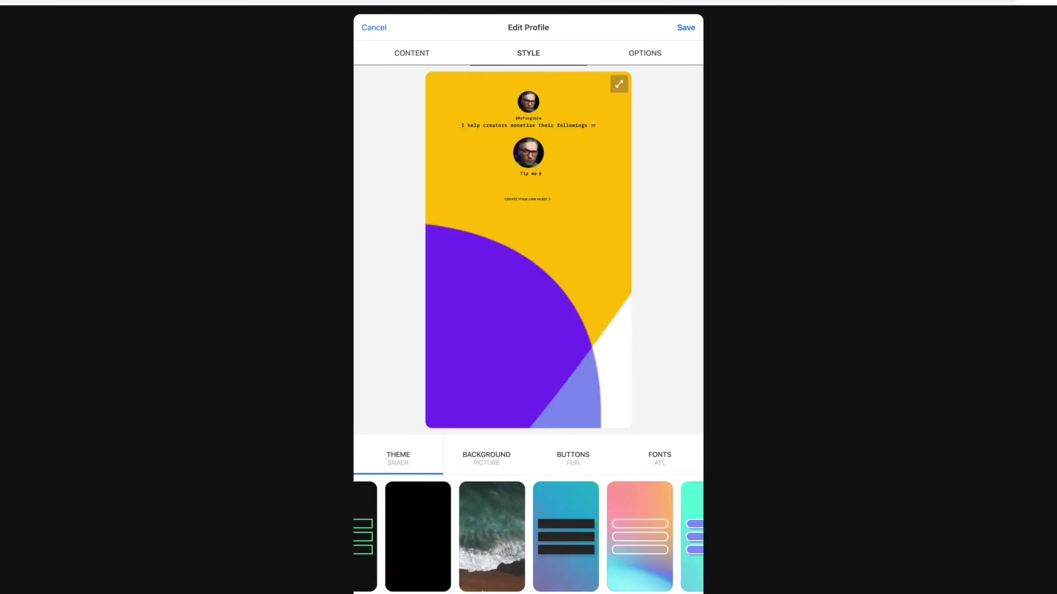
{"action": "left_click", "coordinate": [360, 574]}
- Choose a video background, magenta #E500FA buttons and a font, then save the profile
{"action": "left_click", "coordinate": [497, 465]}
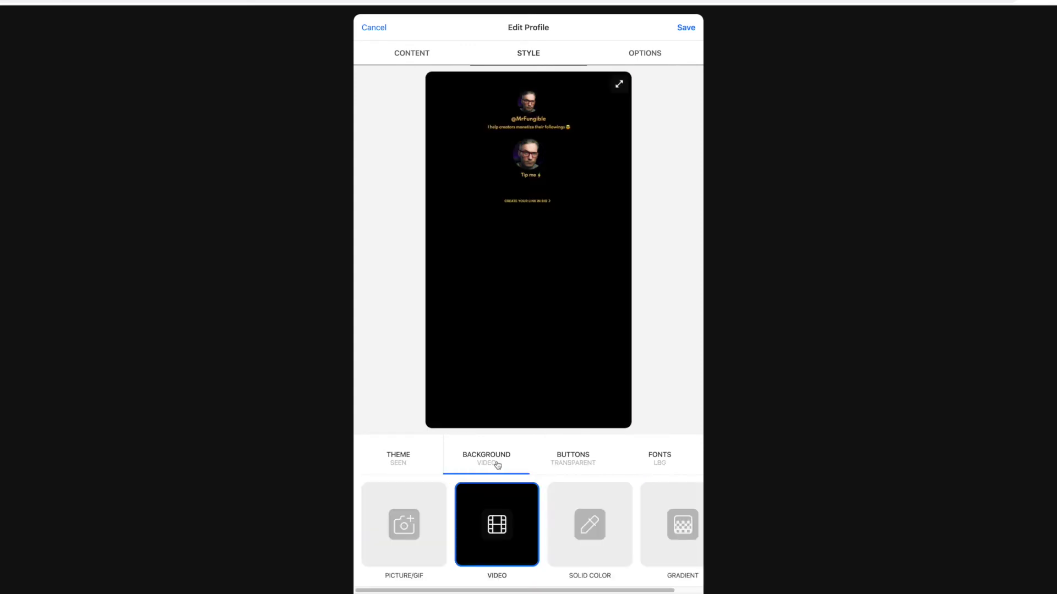
{"action": "scroll", "coordinate": [550, 578], "scroll_direction": "right", "scroll_amount": 2}
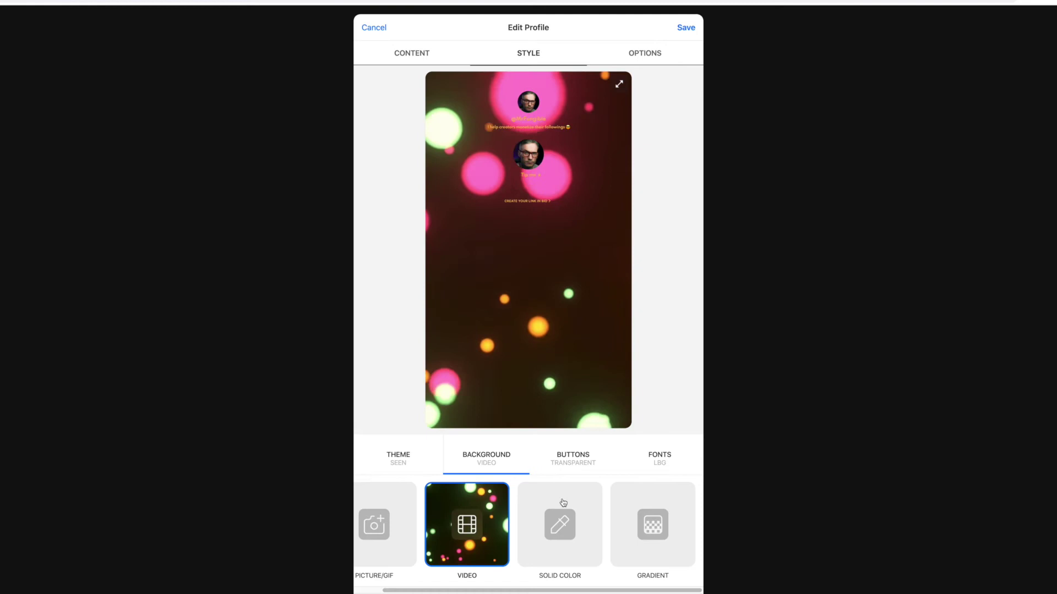
{"action": "left_click", "coordinate": [566, 459]}
{"action": "left_click", "coordinate": [410, 568]}
{"action": "left_click", "coordinate": [389, 588]}
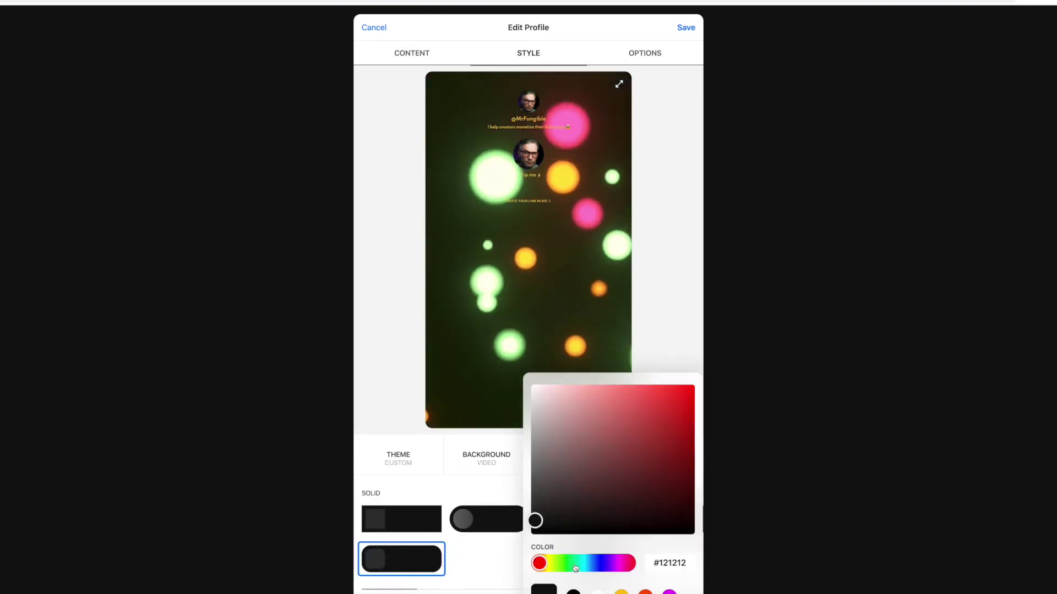
{"action": "left_click_drag", "start_coordinate": [537, 562], "coordinate": [611, 563]}
{"action": "left_click", "coordinate": [690, 391]}
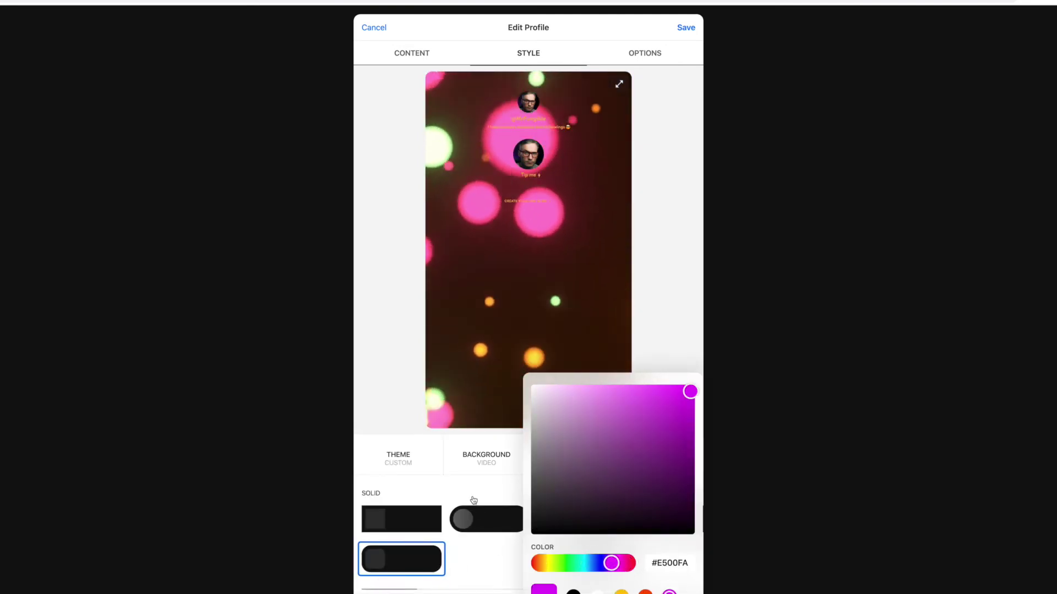
{"action": "left_click", "coordinate": [658, 455]}
{"action": "left_click", "coordinate": [522, 514]}
{"action": "left_click", "coordinate": [696, 27]}
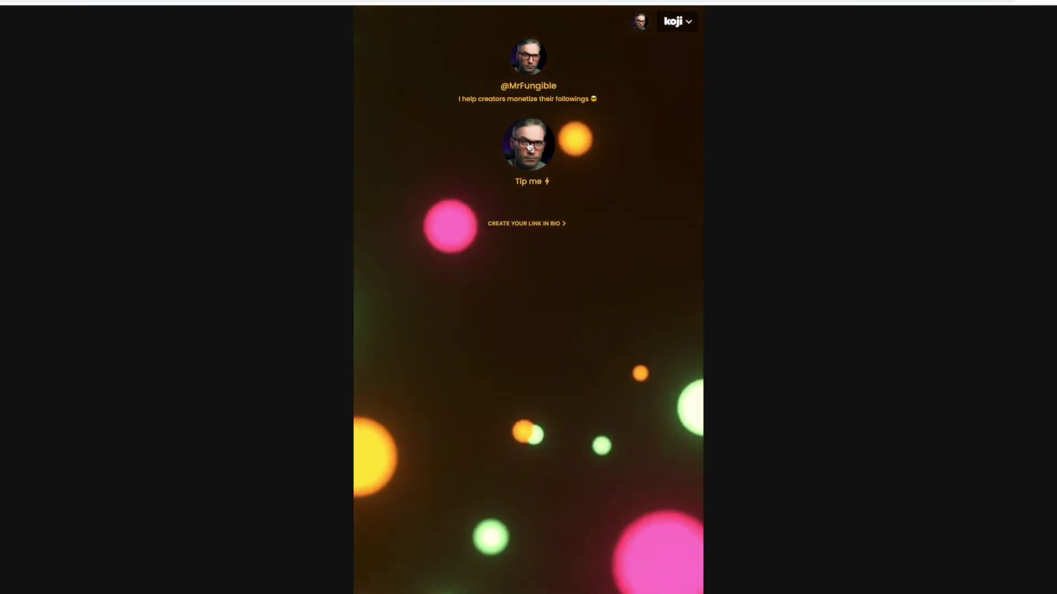
- Start a 9000 tip on the Tip me link with the note 'YOu rock' and dismiss the invalid-amount warning
{"action": "left_click", "coordinate": [535, 164]}
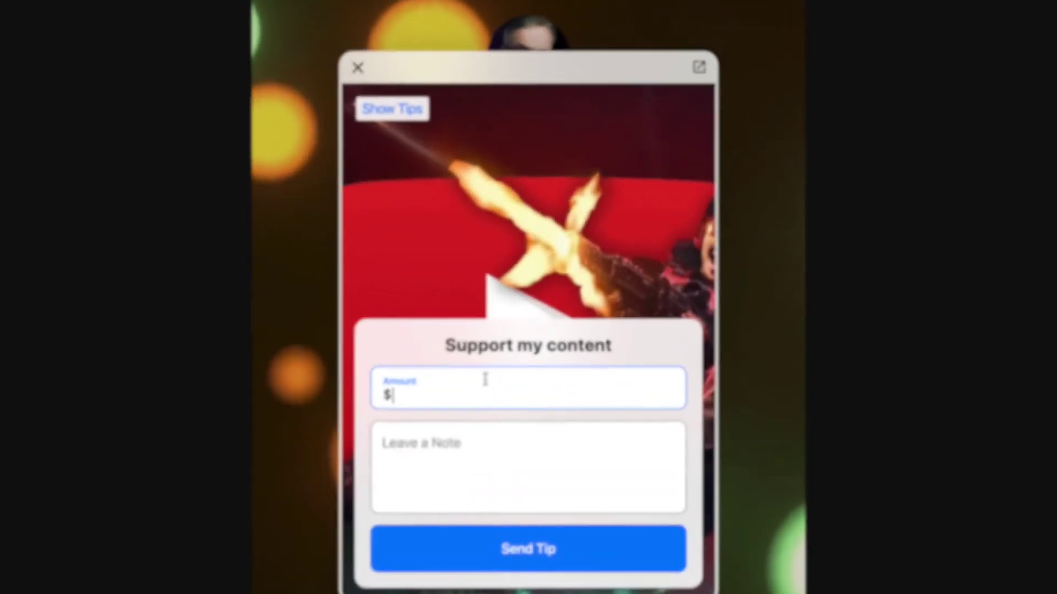
{"action": "type", "text": "9000"}
{"action": "key", "text": "Tab"}
{"action": "type", "text": "YOu rock"}
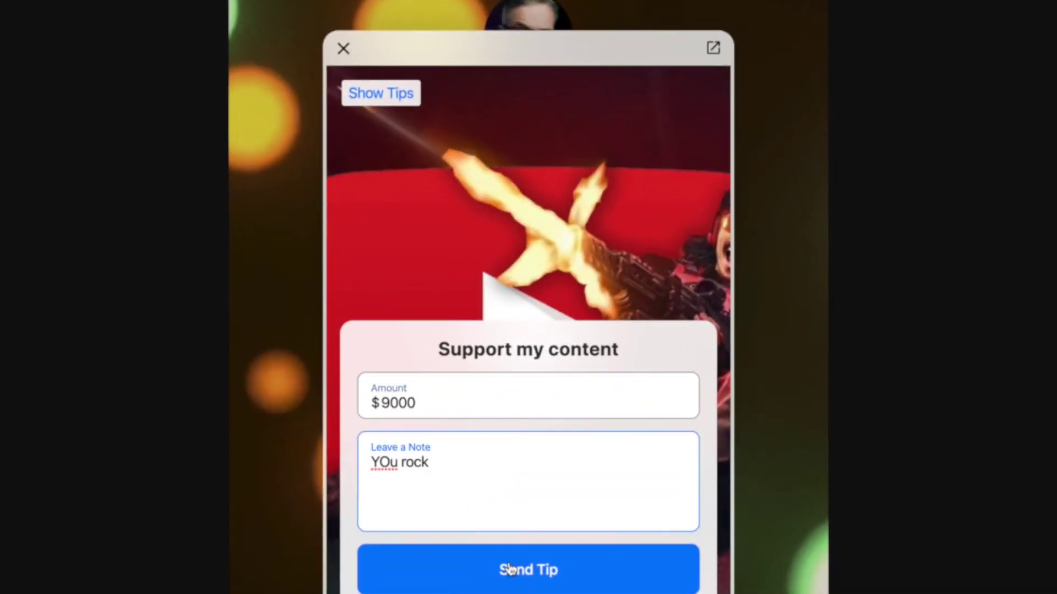
{"action": "left_click", "coordinate": [509, 569]}
{"action": "left_click", "coordinate": [542, 387]}
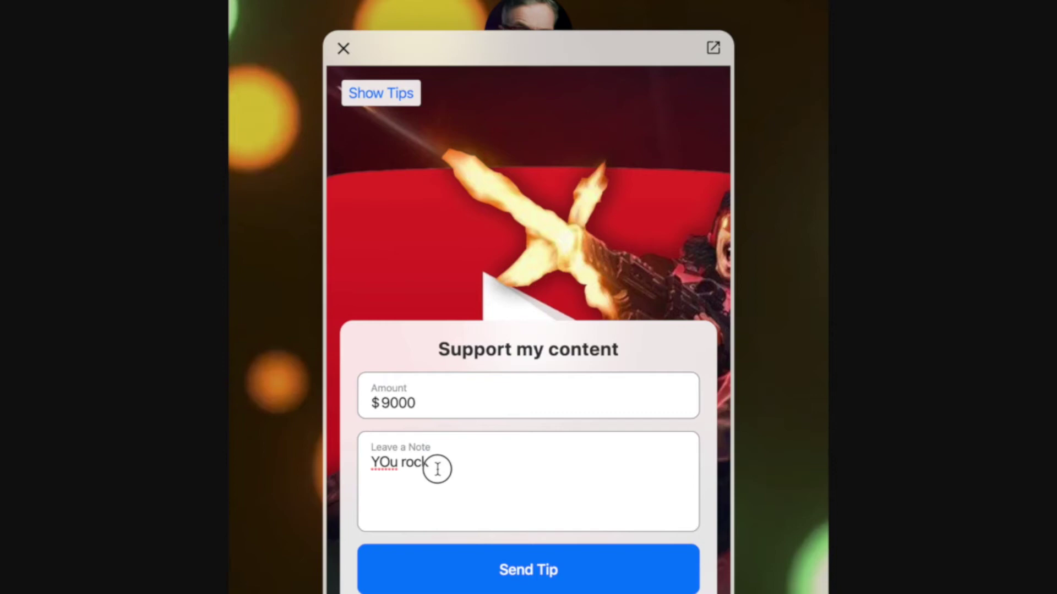
- Change the tip amount to 999, submit it, then cancel at KojiPay checkout
{"action": "triple_click", "coordinate": [436, 465]}
{"action": "double_click", "coordinate": [436, 406]}
{"action": "type", "text": "99"}
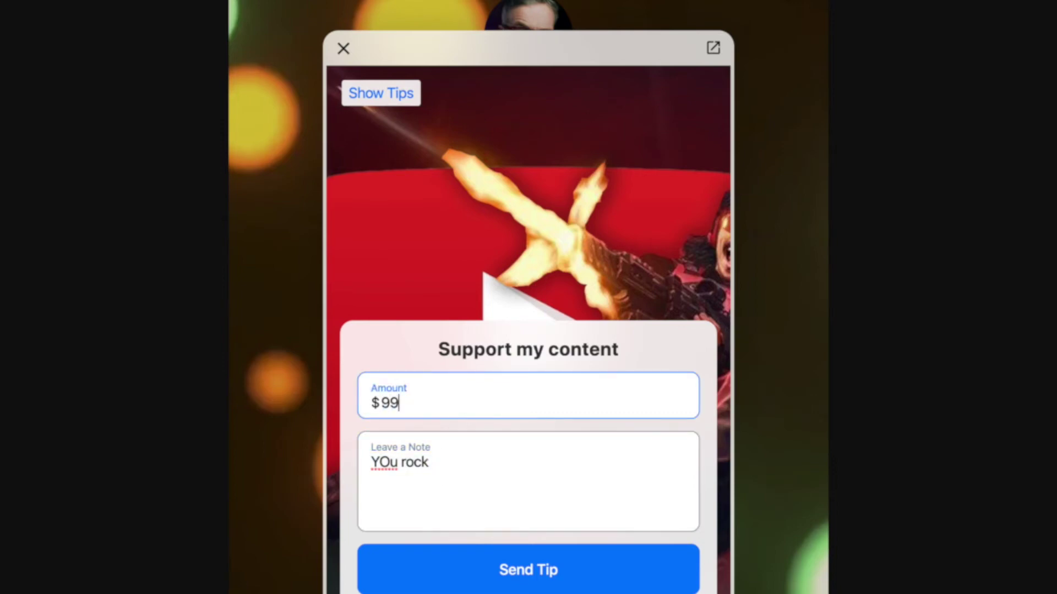
{"action": "type", "text": "9"}
{"action": "key", "text": "Return"}
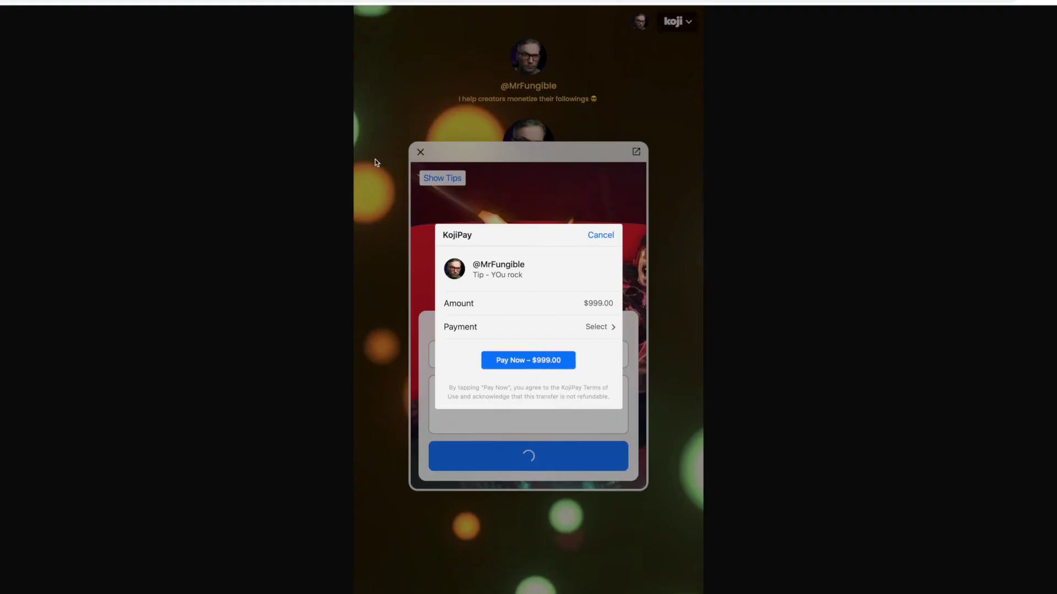
{"action": "left_click", "coordinate": [605, 236]}
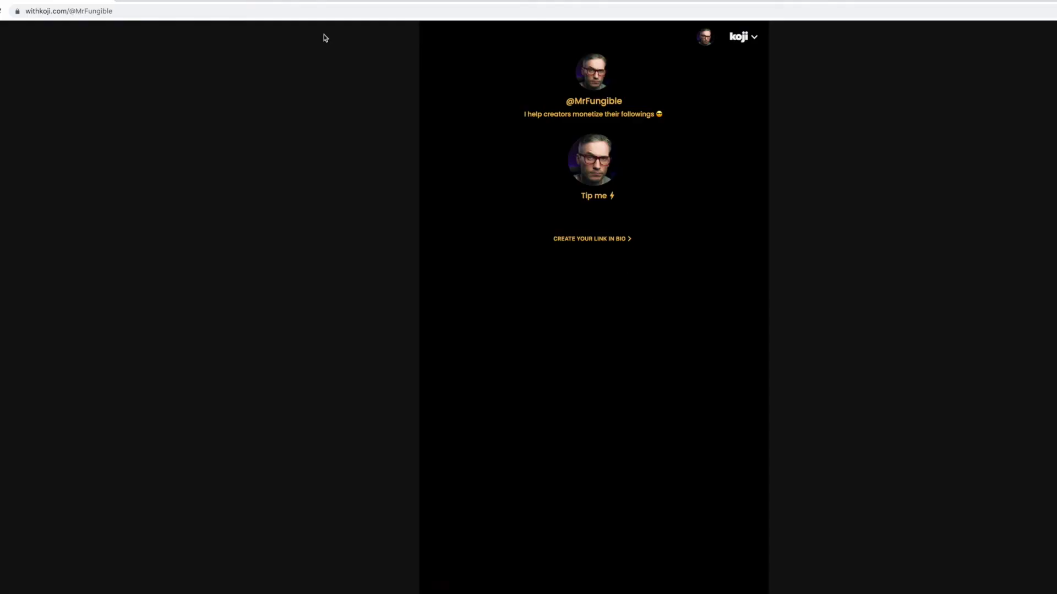
- Copy the live profile's URL, then open a featured creator profile from the Koji home page
{"action": "double_click", "coordinate": [70, 11]}
{"action": "key", "text": "super+a"}
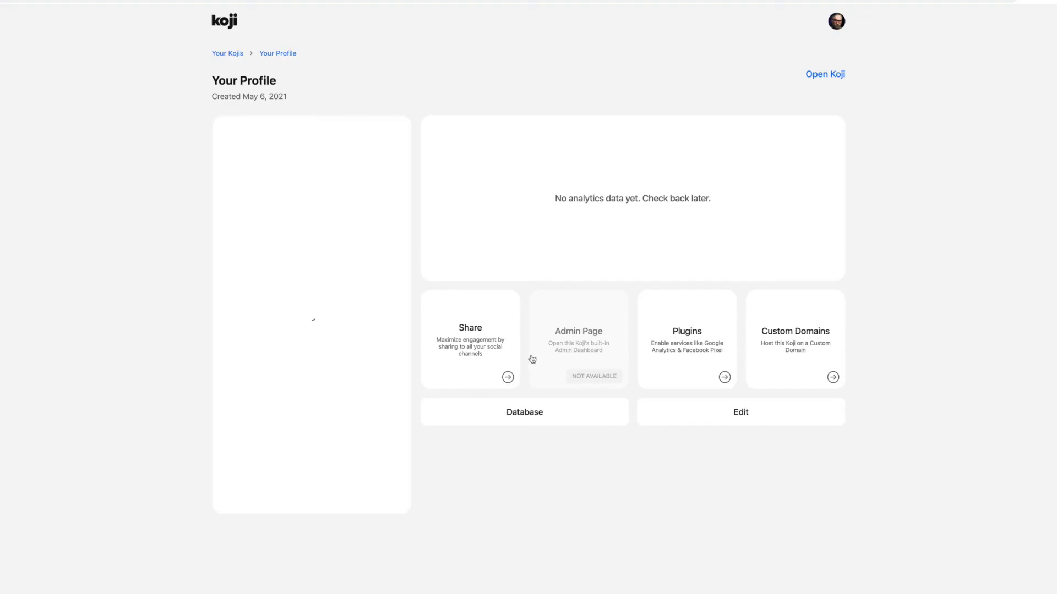
{"action": "left_click", "coordinate": [724, 376]}
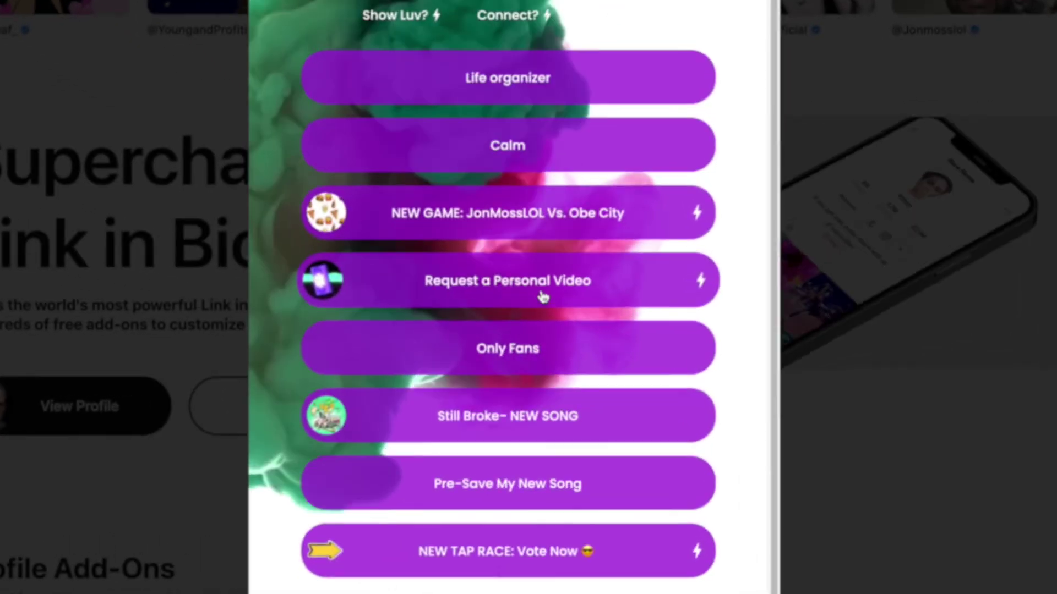
- View the featured creator's $25.00 personal video request form, then close it
{"action": "left_click", "coordinate": [543, 290]}
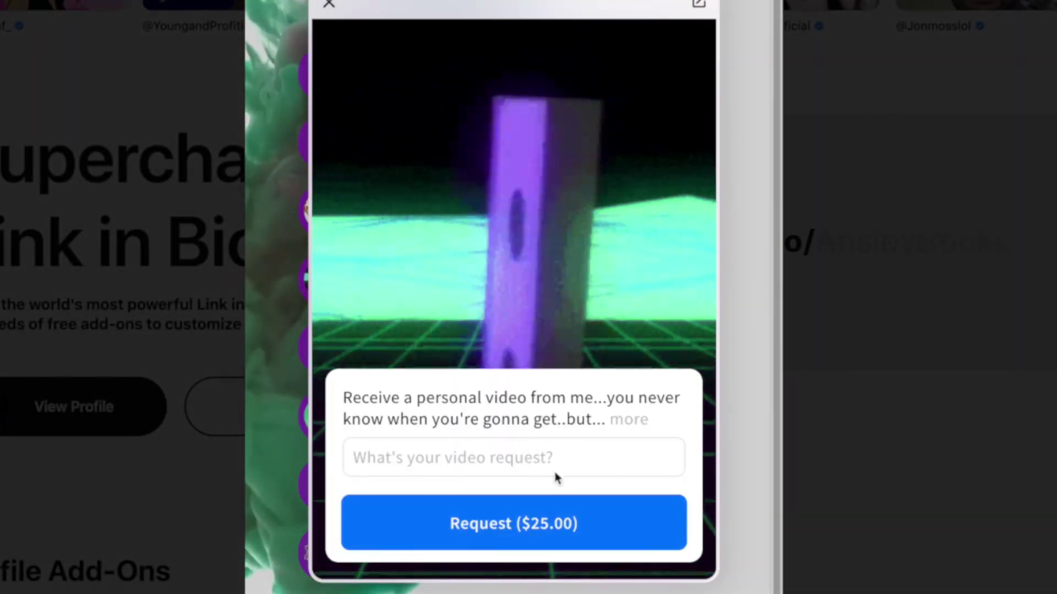
{"action": "left_click", "coordinate": [329, 5]}
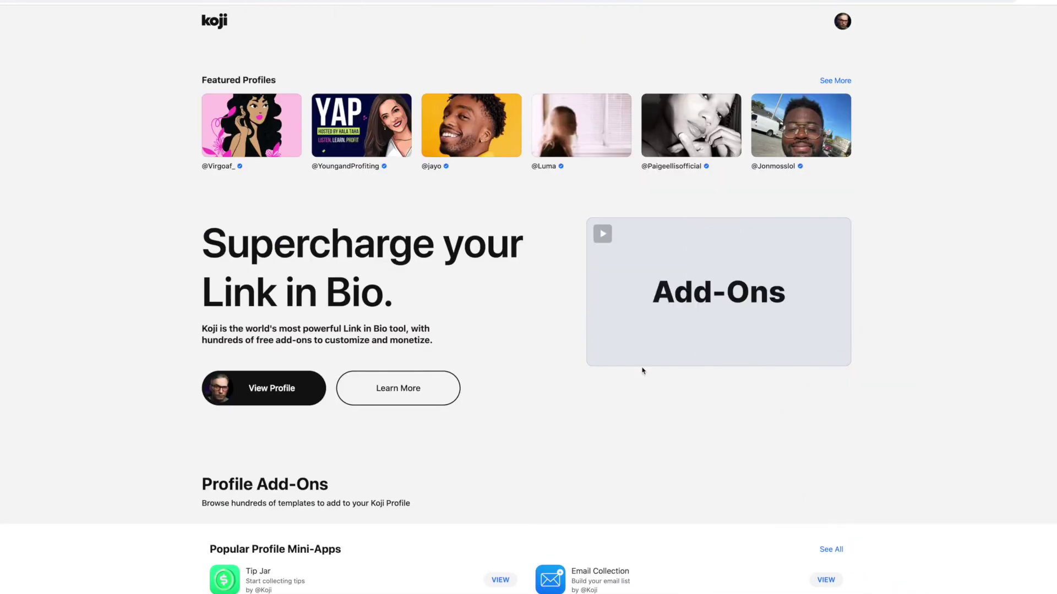
{"action": "left_click", "coordinate": [834, 80]}
{"action": "scroll", "coordinate": [401, 330], "scroll_direction": "down", "scroll_amount": 3}
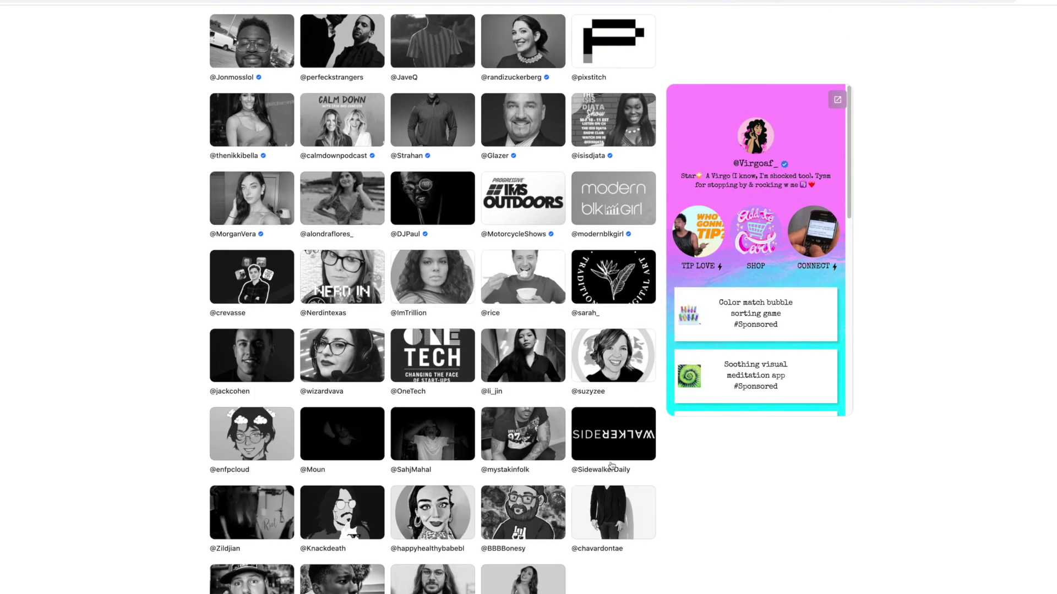
{"action": "mouse_move", "coordinate": [505, 367]}
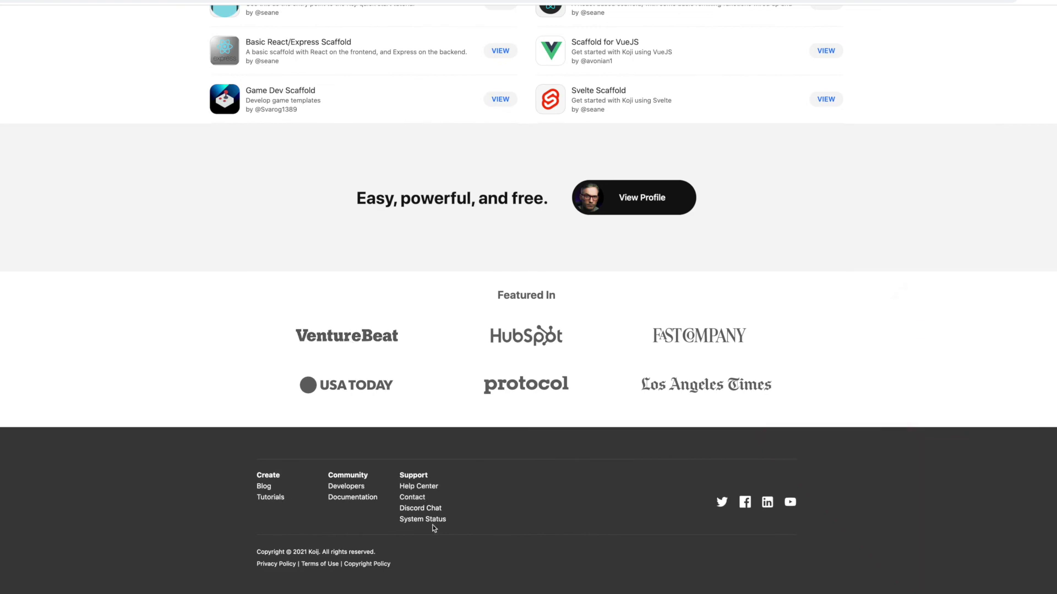
{"action": "scroll", "coordinate": [577, 361], "scroll_direction": "up", "scroll_amount": 5}
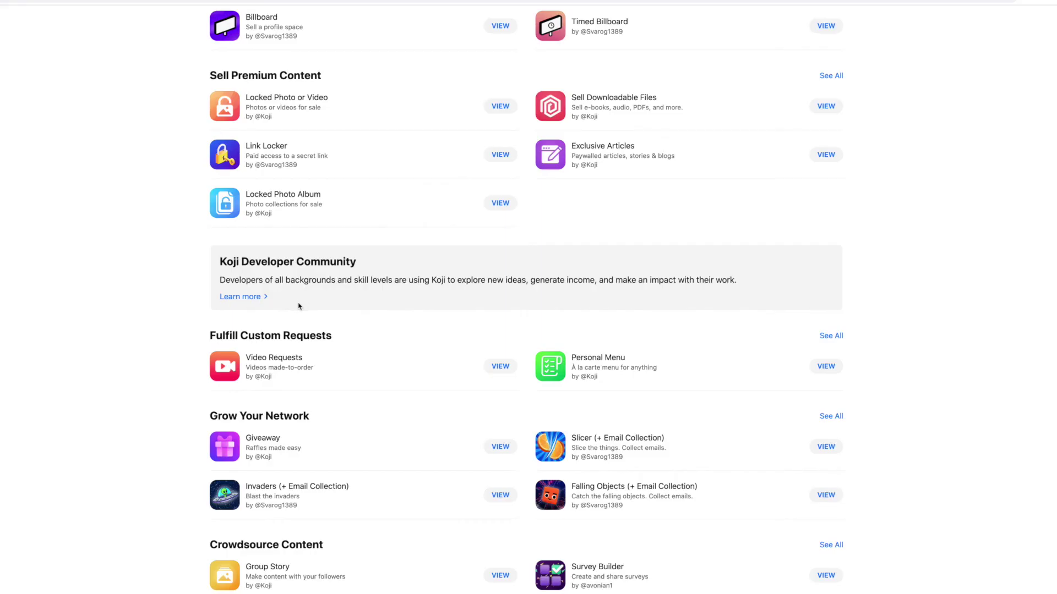
{"action": "scroll", "coordinate": [278, 304], "scroll_direction": "down", "scroll_amount": 15}
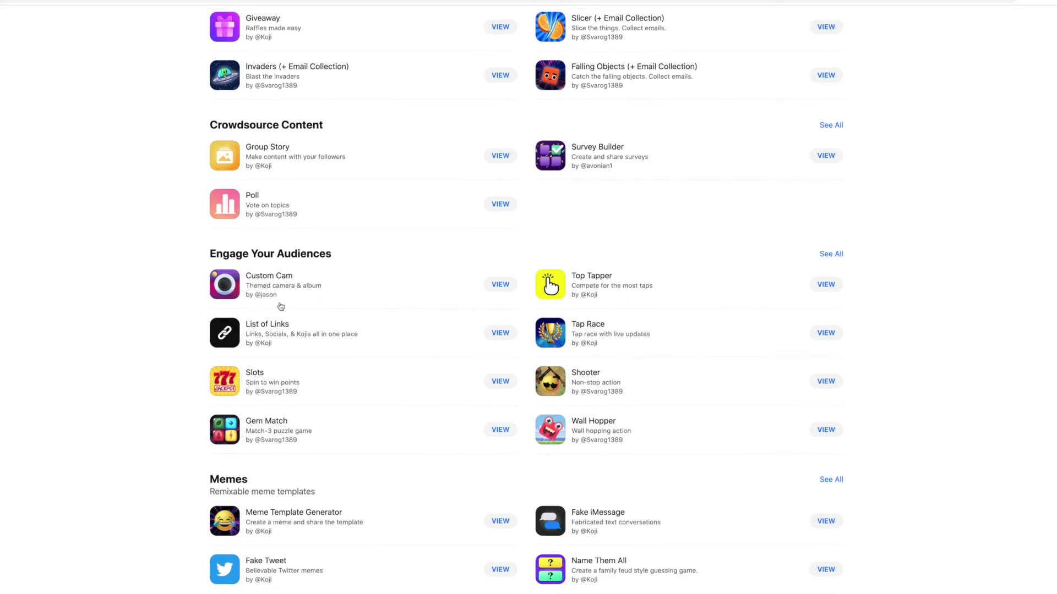
{"action": "scroll", "coordinate": [437, 351], "scroll_direction": "down", "scroll_amount": 5}
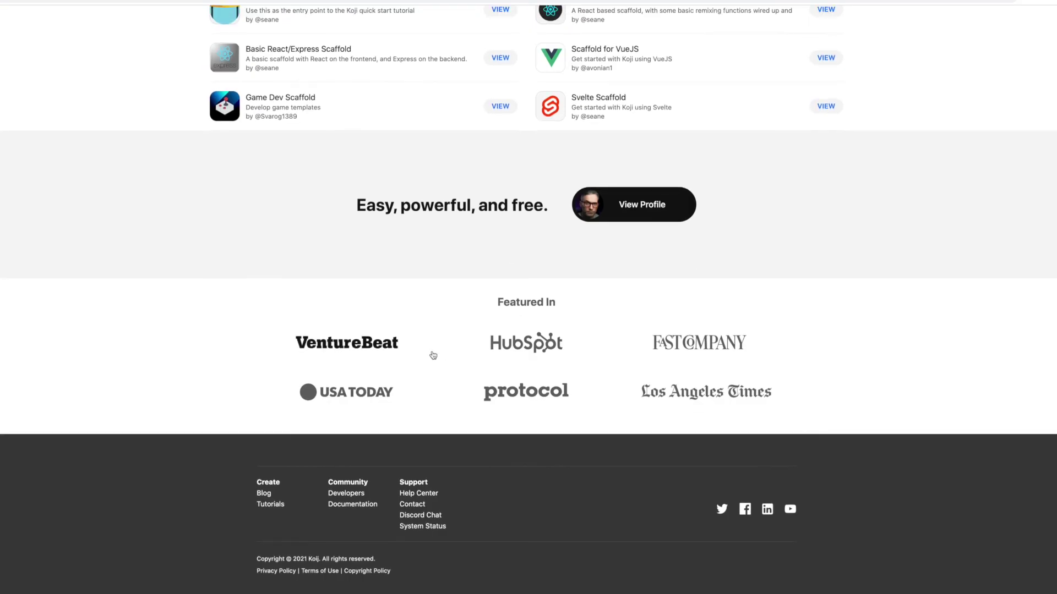
{"action": "left_click_drag", "start_coordinate": [413, 482], "coordinate": [365, 495]}
{"action": "key", "text": "Home"}
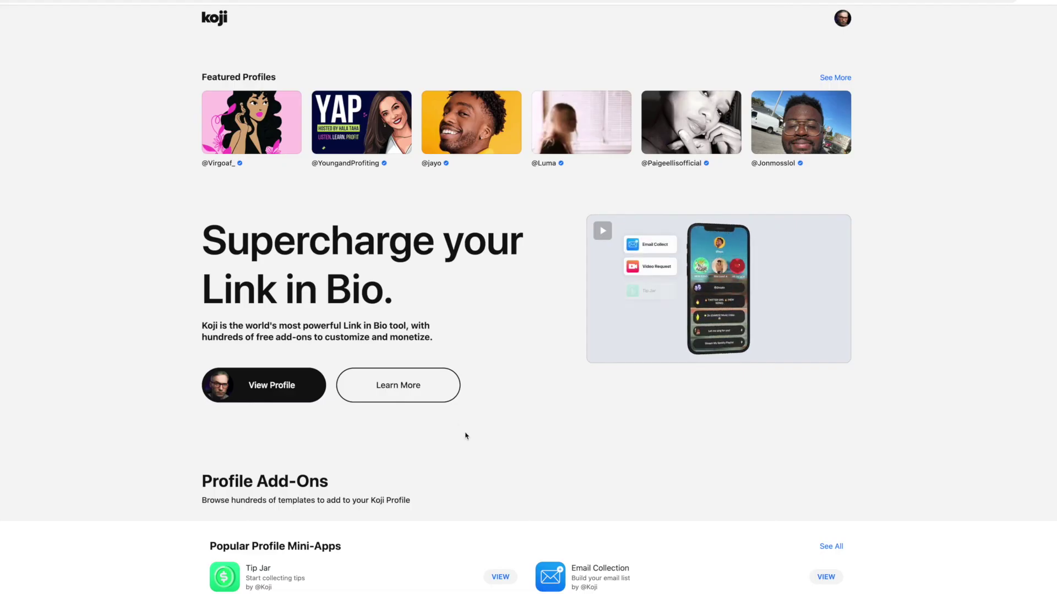